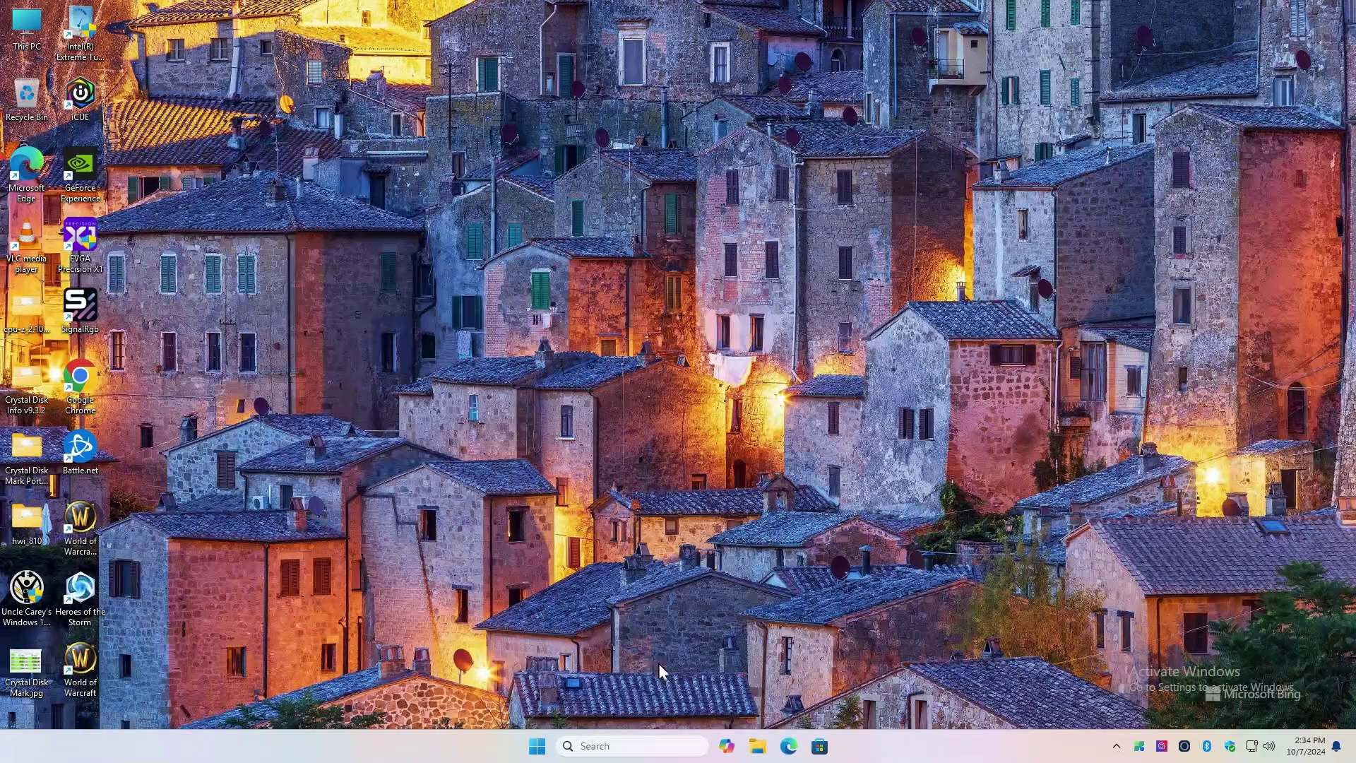
# Launch Microsoft Edge from the taskbar so it opens on a new tab page.
pyautogui.click(788, 746)
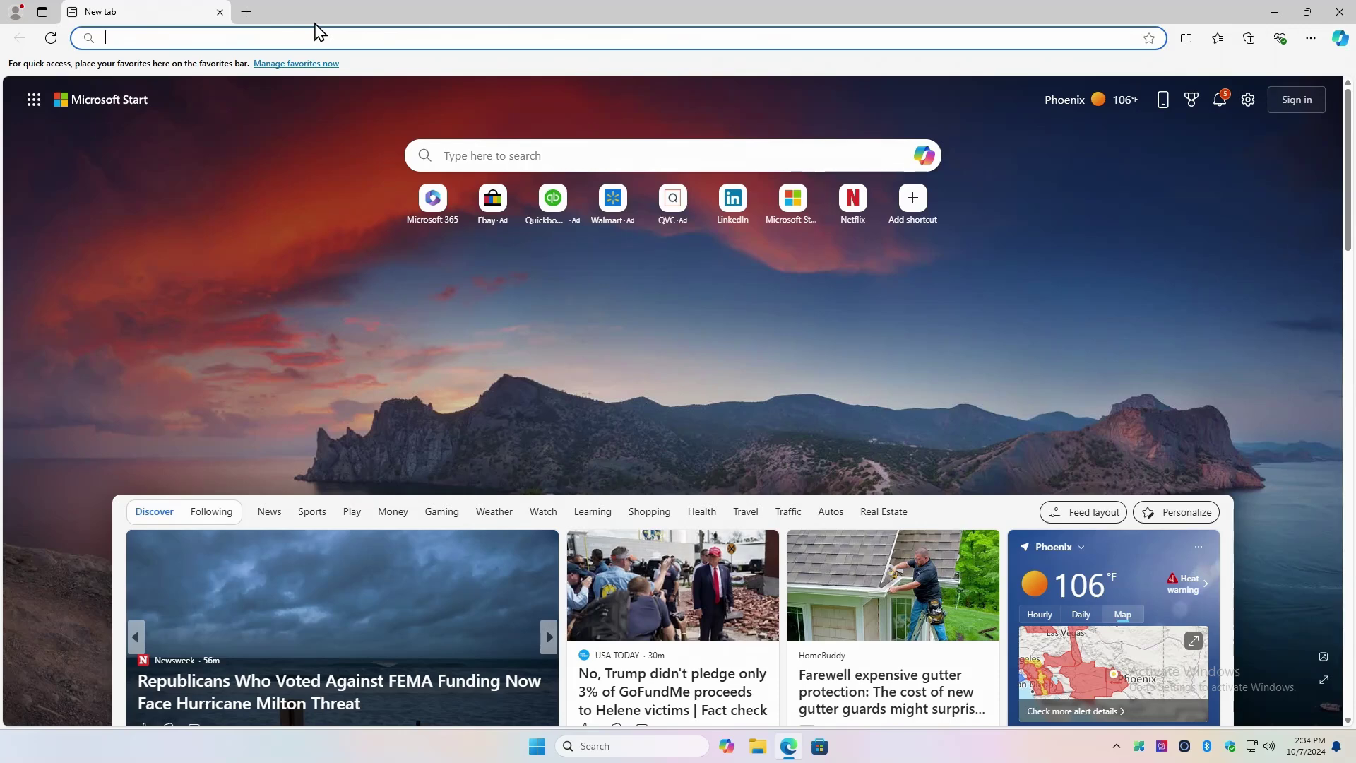
# Search the web for 'download windows 11' and go to Microsoft's official download page.
pyautogui.write('dddd')
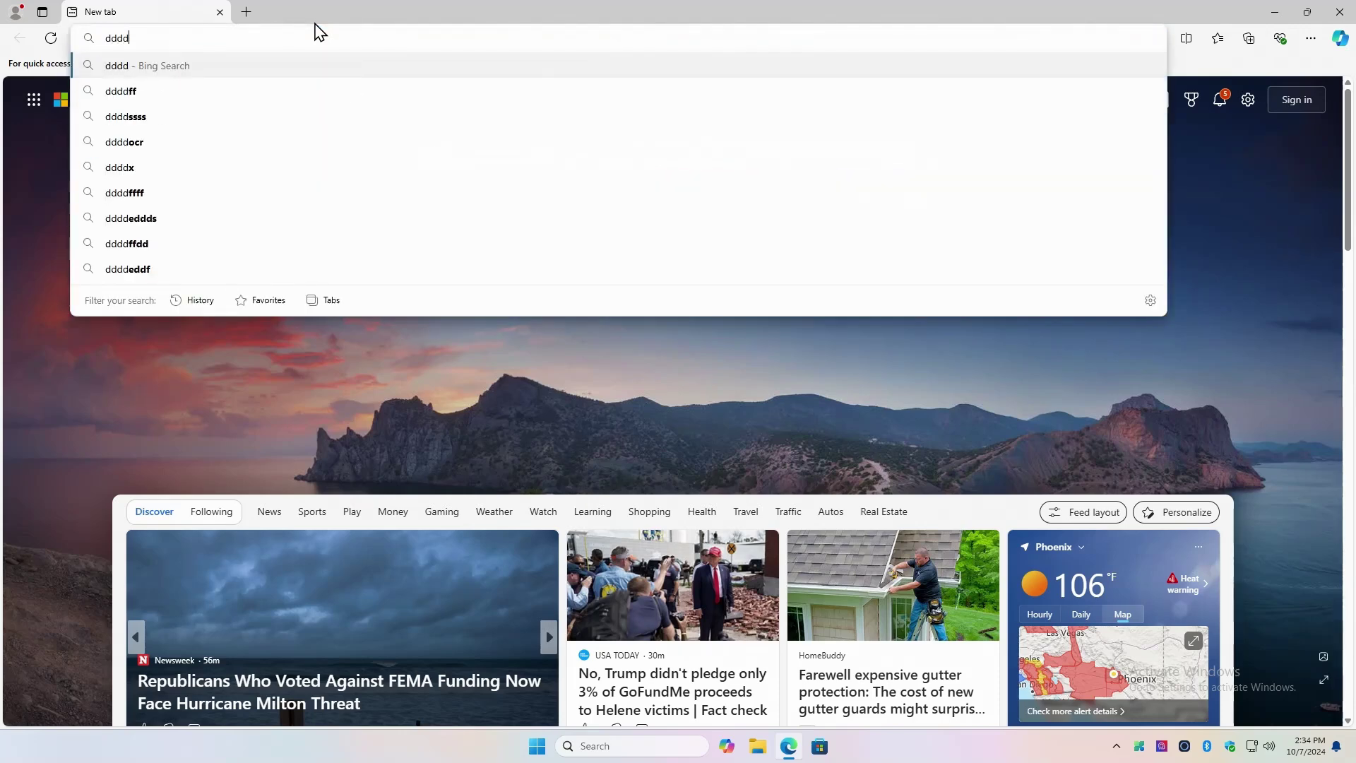
pyautogui.press('BackSpace')
pyautogui.press('BackSpace')
pyautogui.press('BackSpace')
pyautogui.press('BackSpace')
pyautogui.press('Escape')
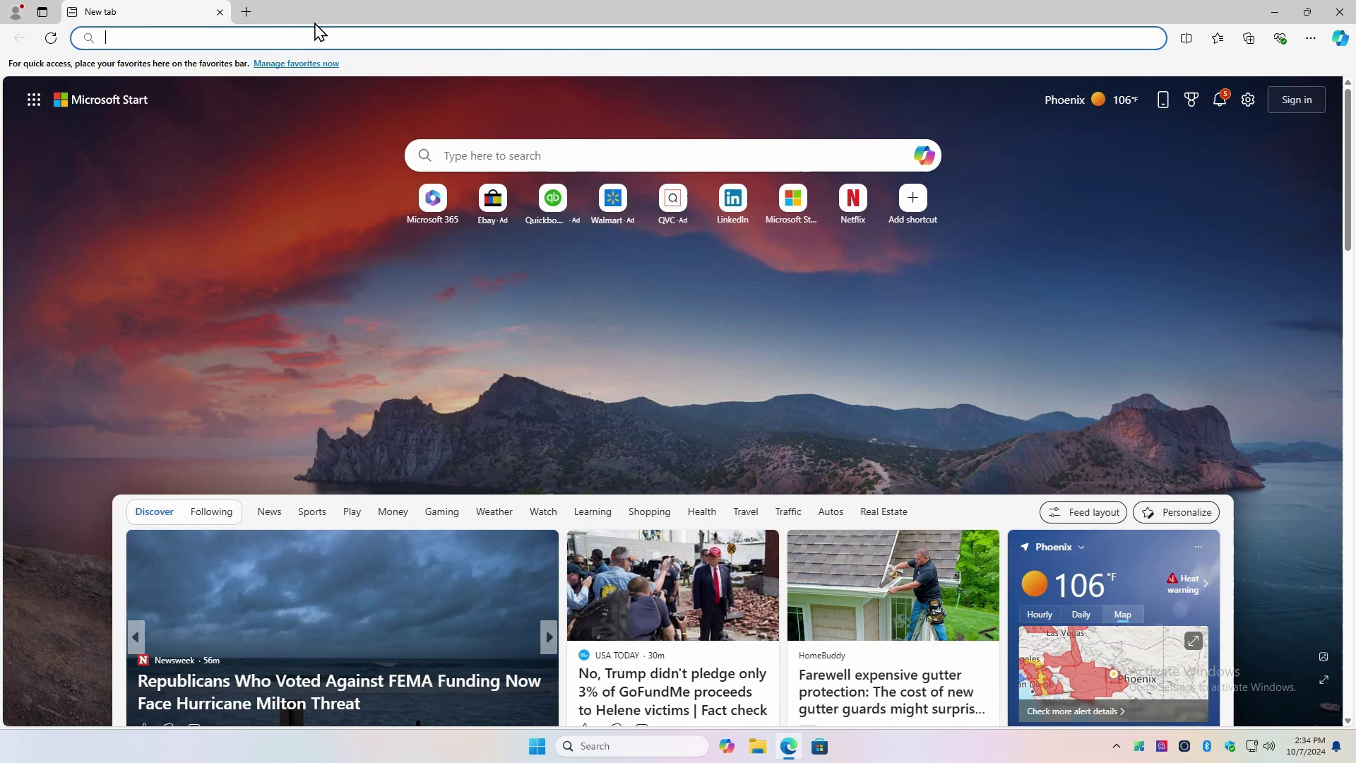
pyautogui.write('download')
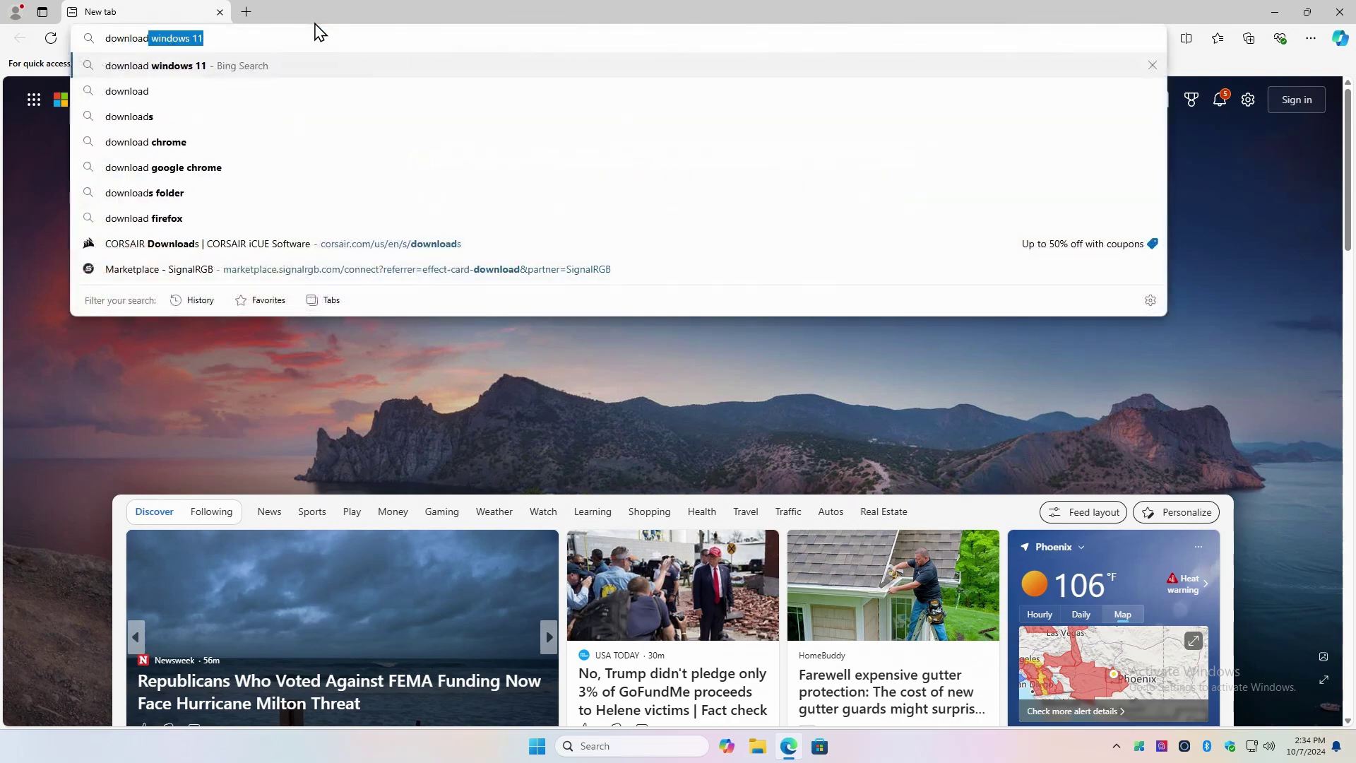
pyautogui.write(' windows 11')
pyautogui.press('Return')
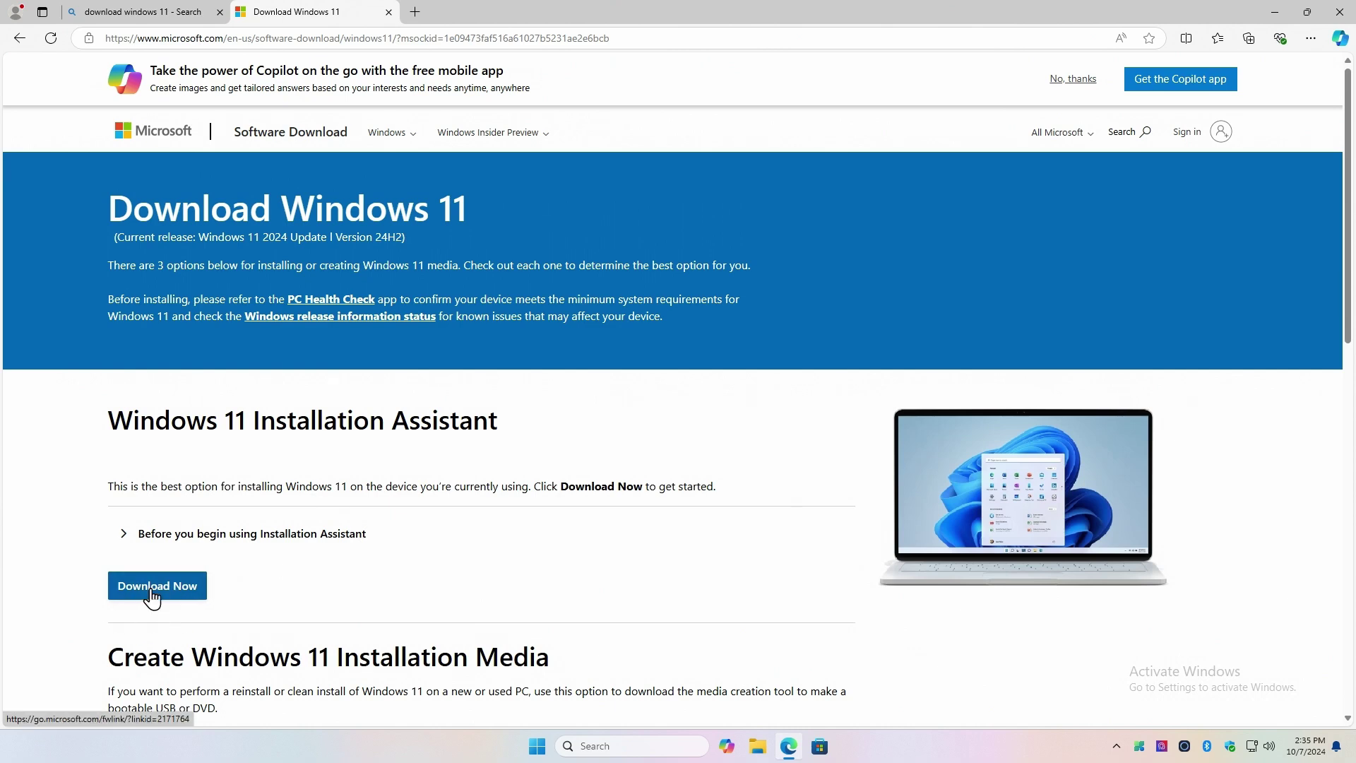
pyautogui.scroll(-3, 152, 596)
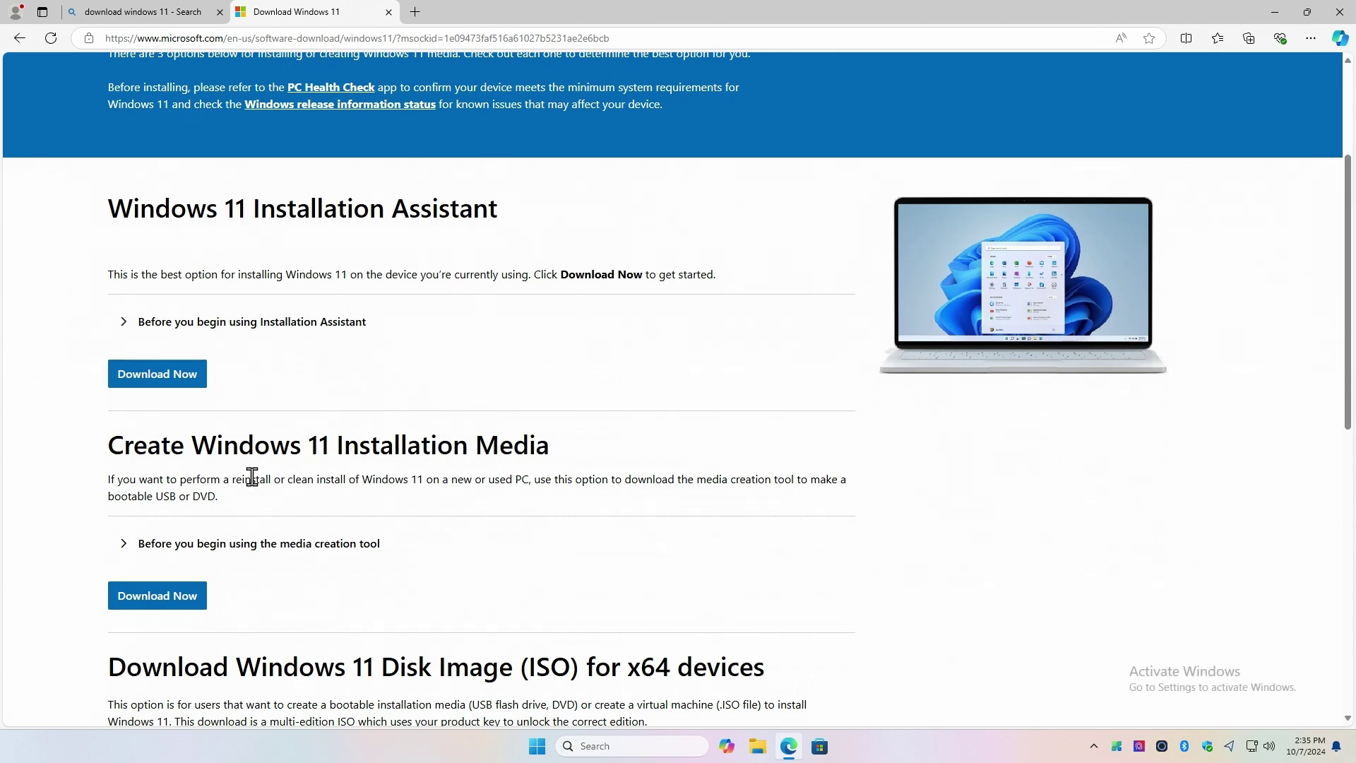
# Select the Windows 11 (multi-edition ISO for x64 devices) edition and submit it.
pyautogui.scroll(-5, 253, 476)
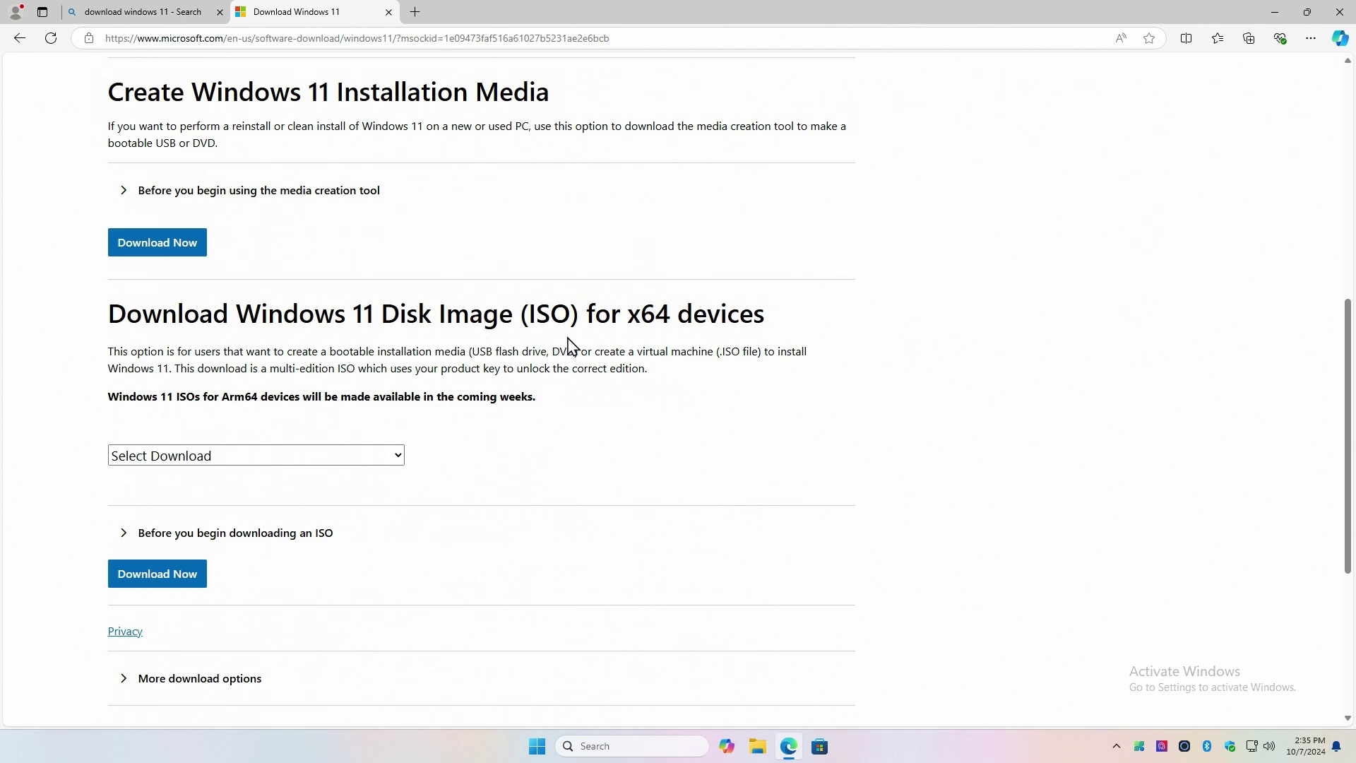
pyautogui.click(184, 448)
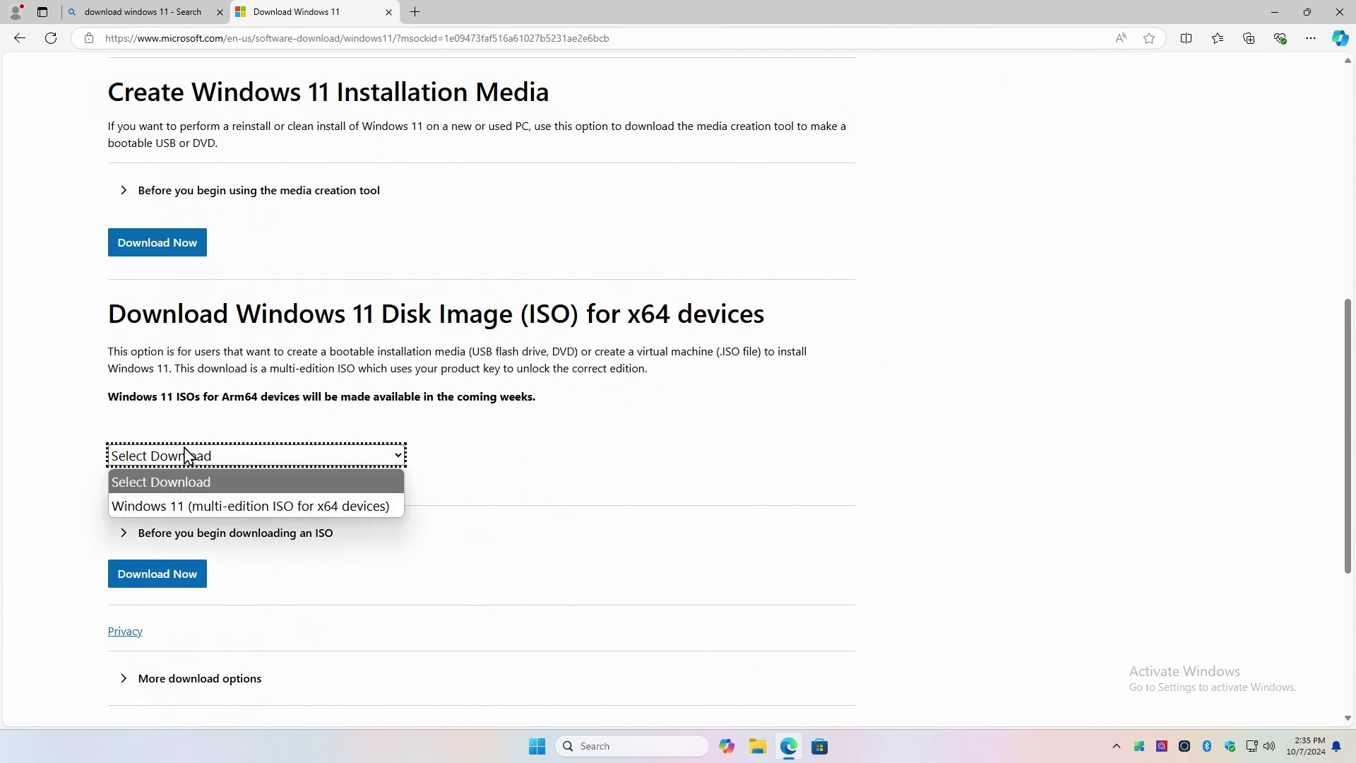
pyautogui.click(208, 506)
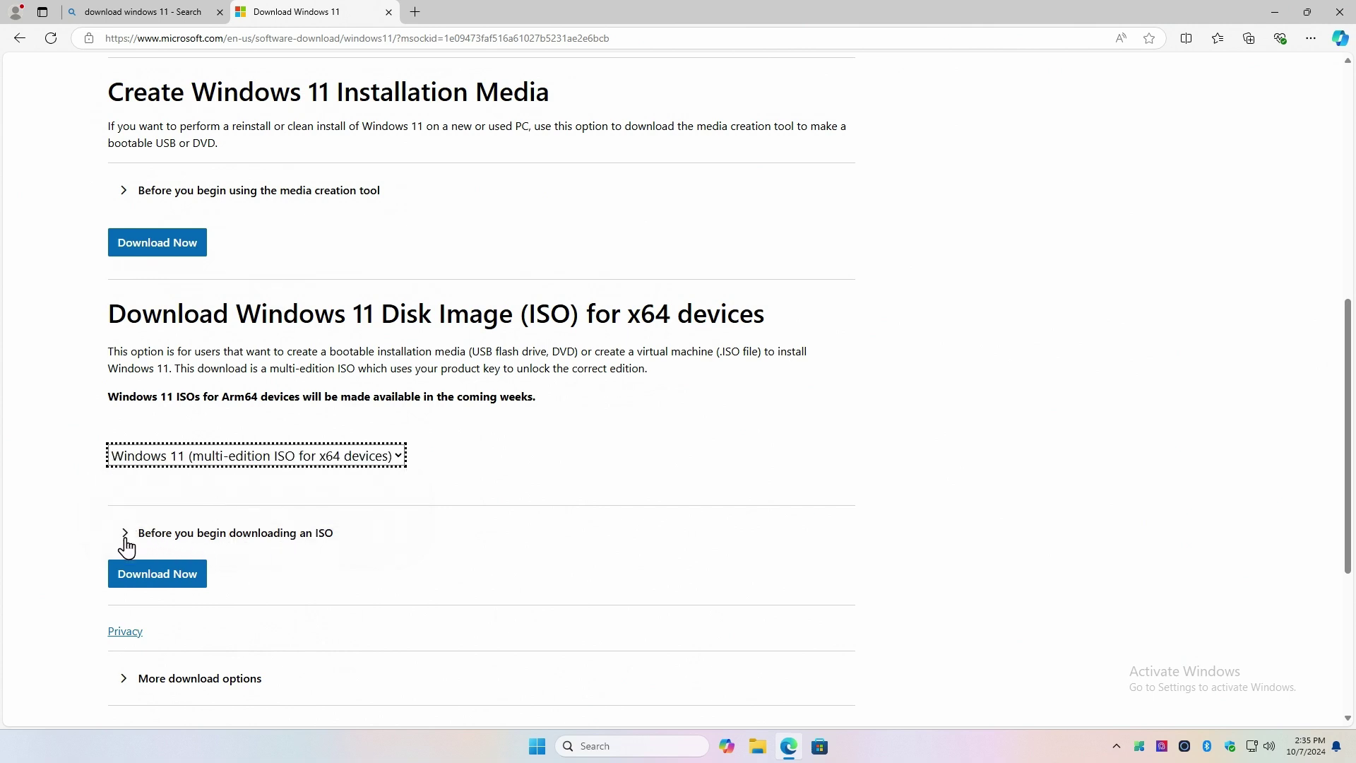
pyautogui.click(138, 569)
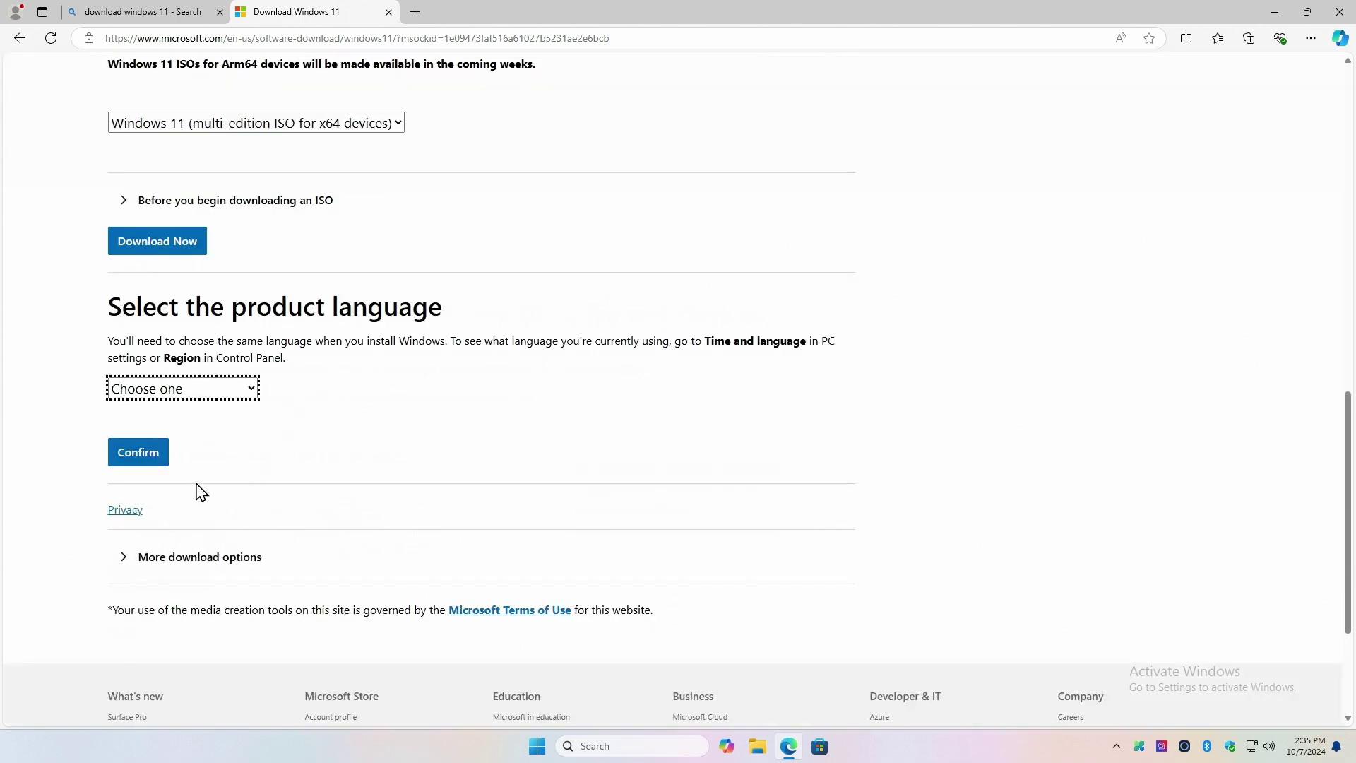
# Choose English (United States) as the language and start the 64-bit ISO download.
pyautogui.click(189, 396)
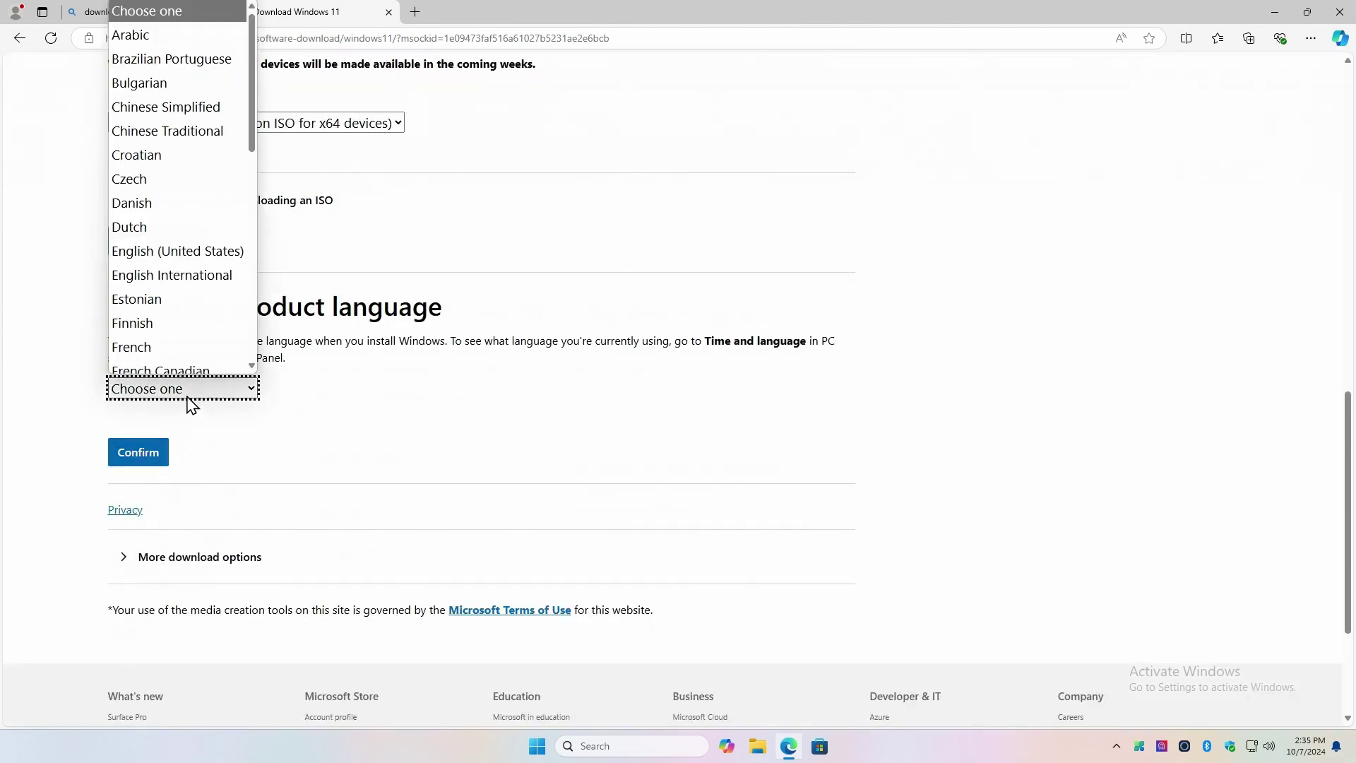
pyautogui.click(157, 253)
pyautogui.click(146, 452)
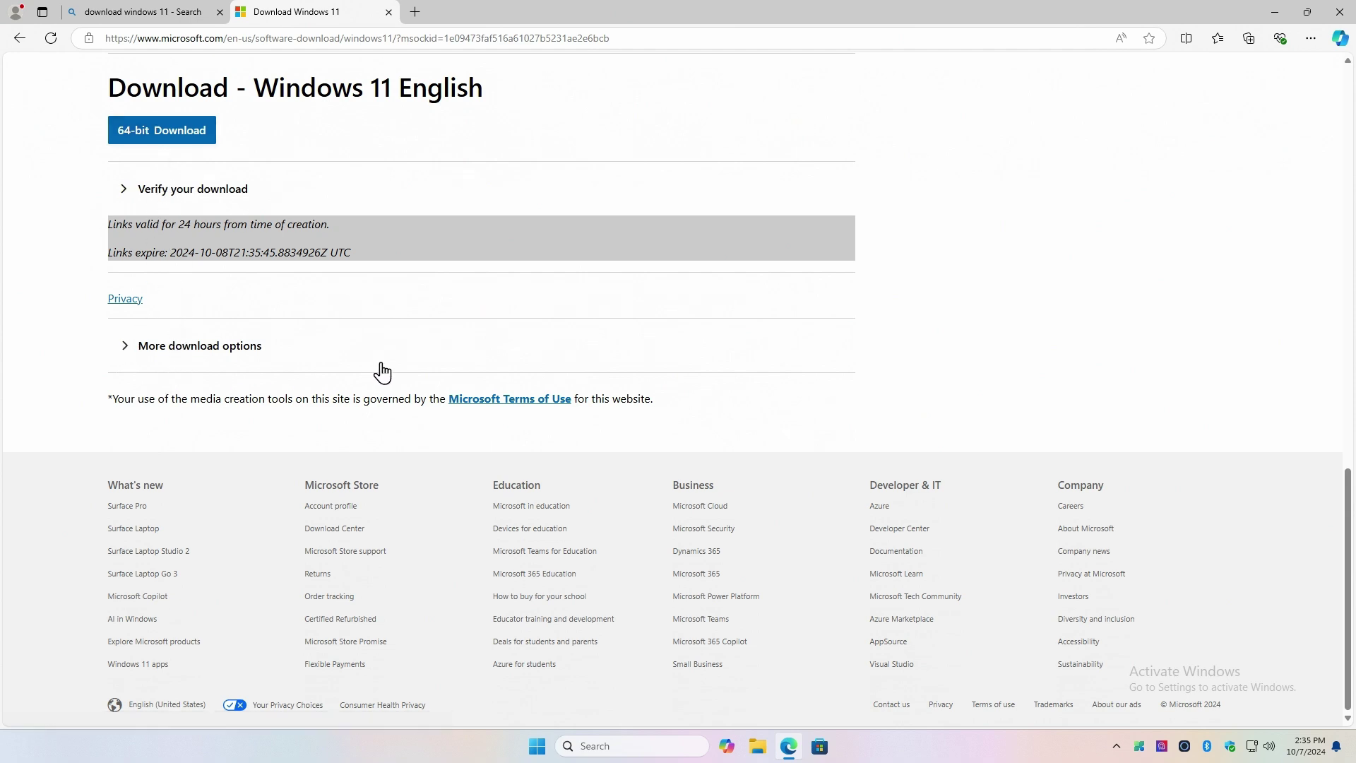
pyautogui.scroll(4, 382, 372)
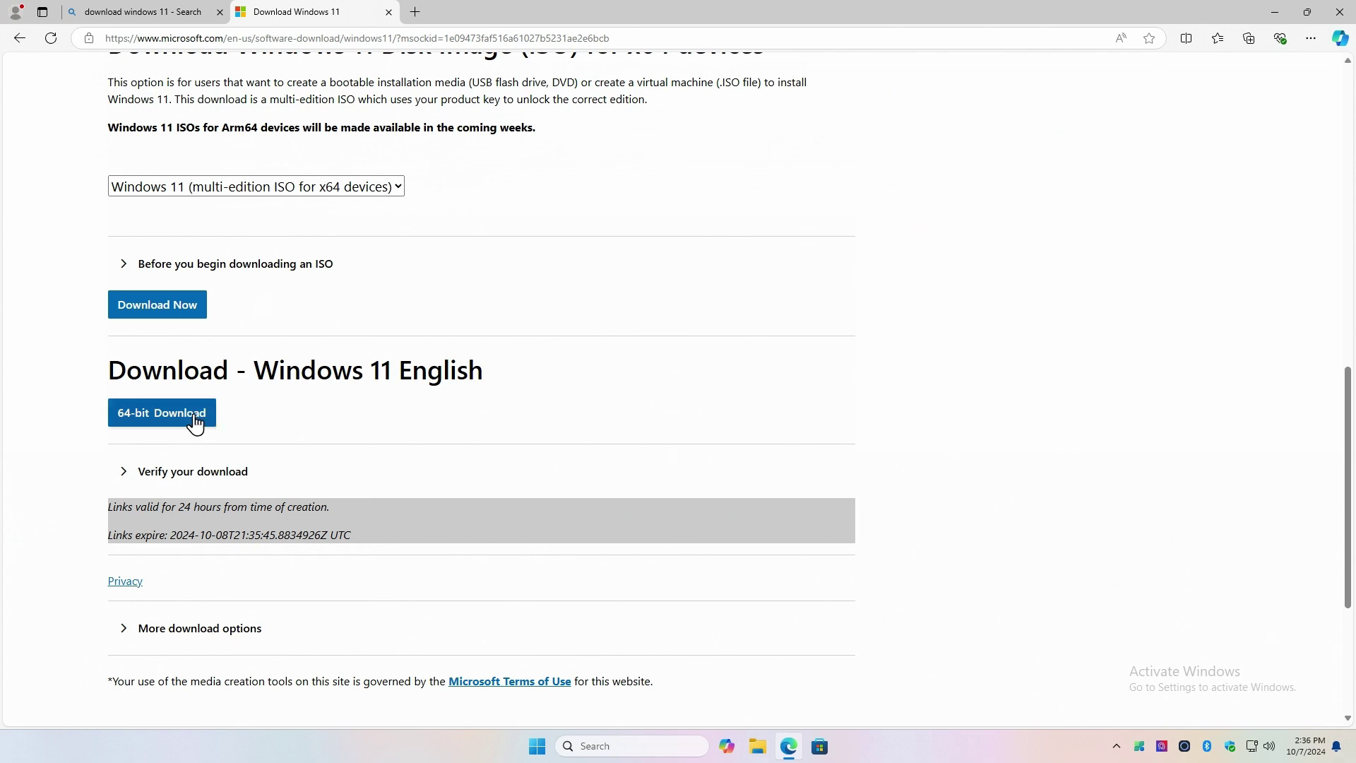
pyautogui.click(195, 422)
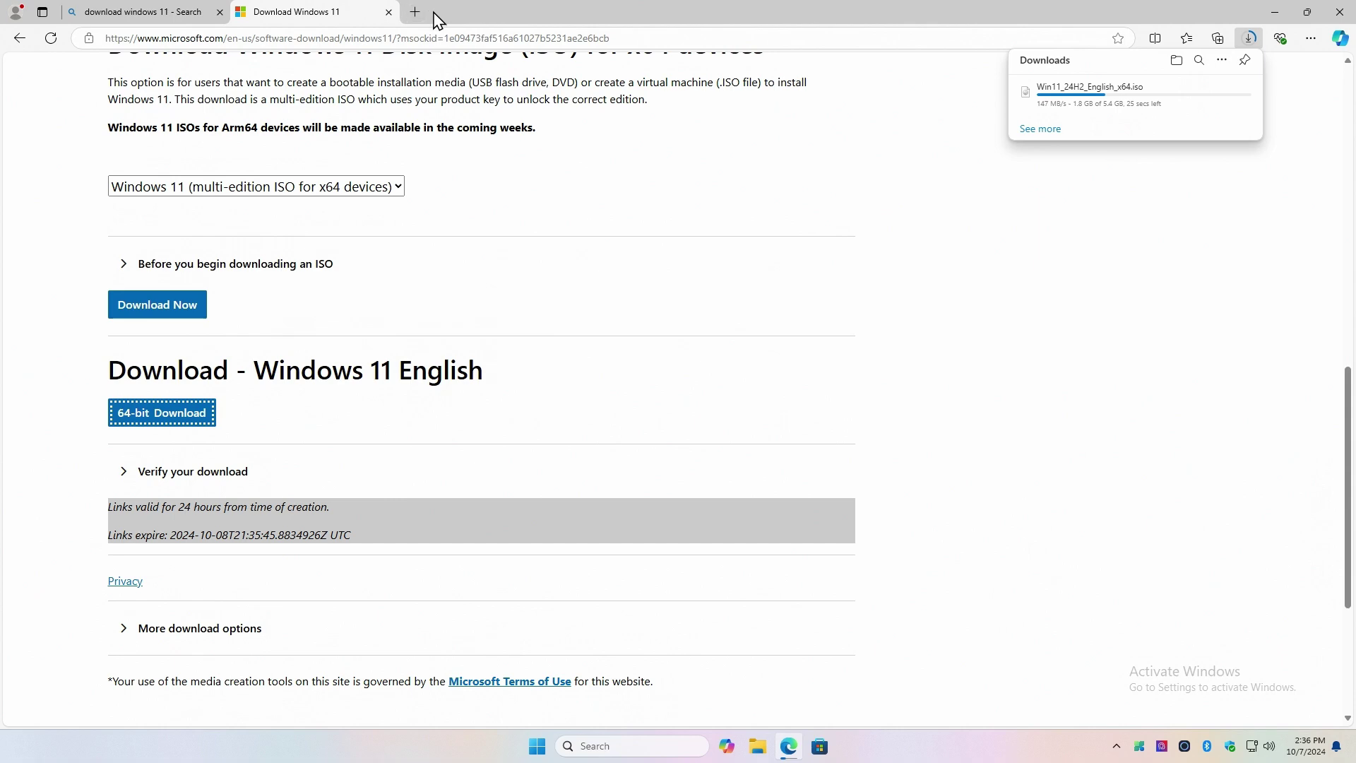
# Search Bing for 'rufus' and open the rufus.ie homepage.
pyautogui.click(426, 36)
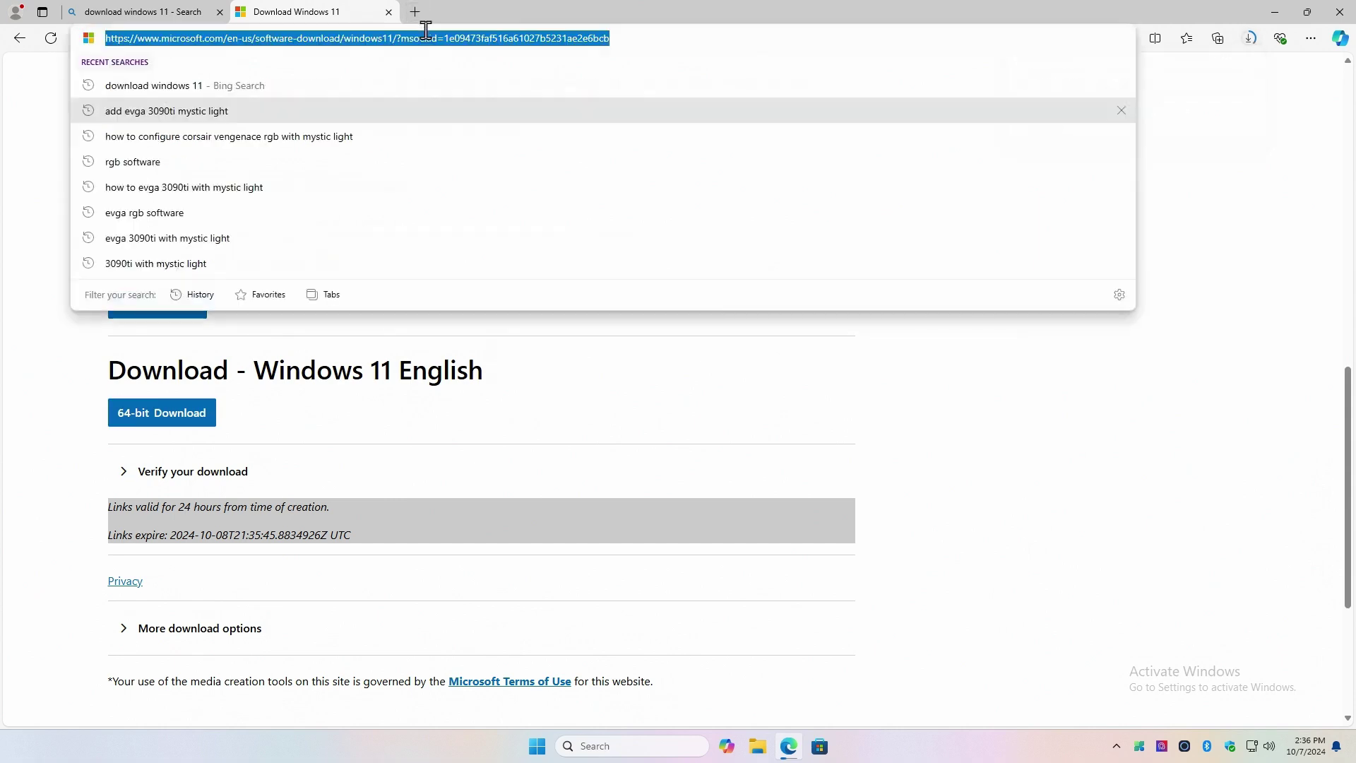
pyautogui.write('rufus')
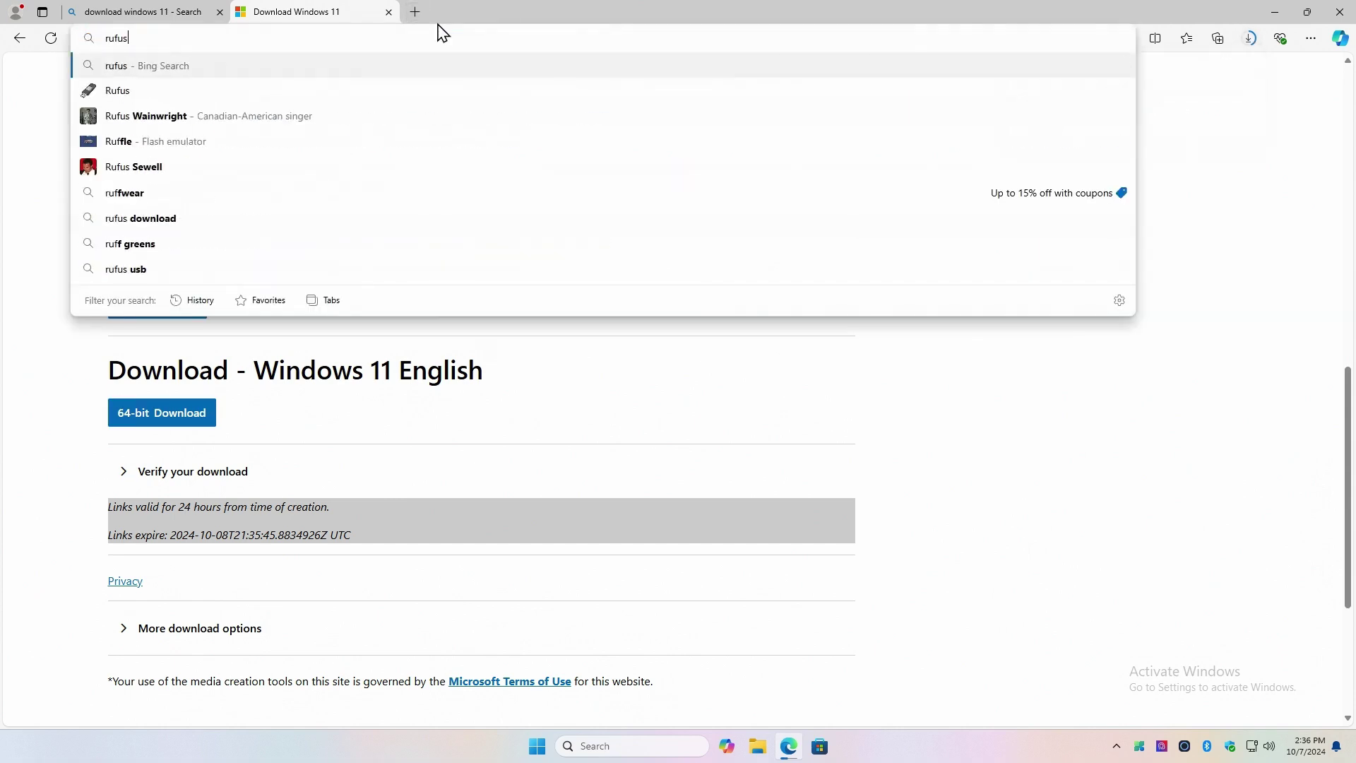
pyautogui.press('Return')
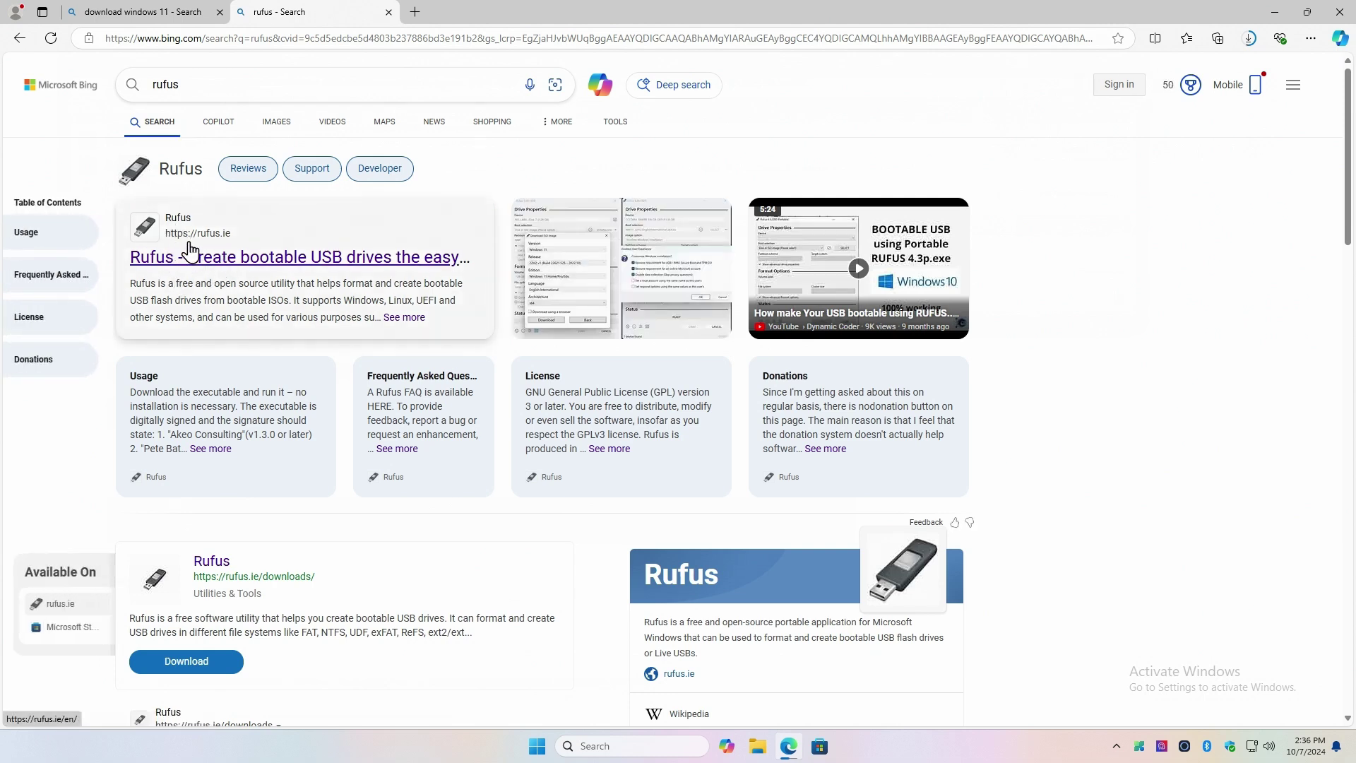
pyautogui.click(238, 259)
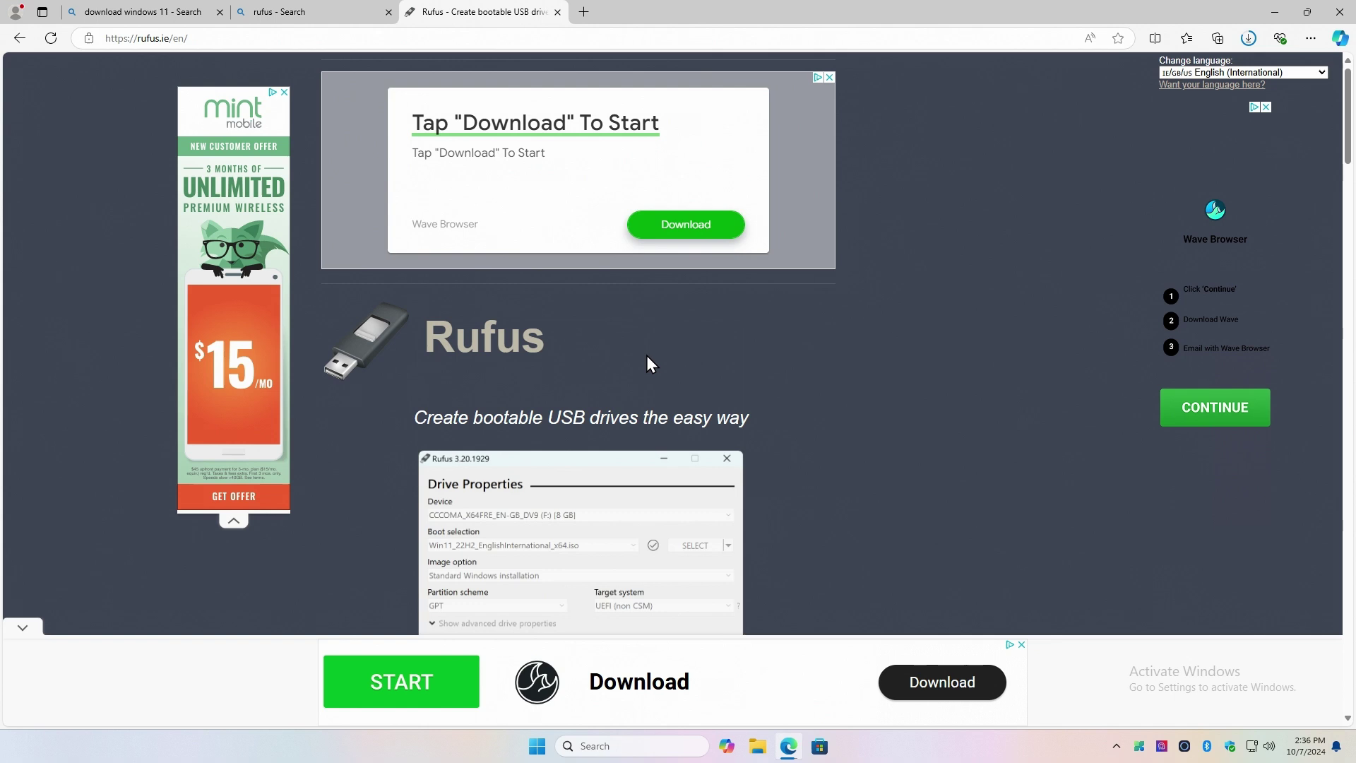
pyautogui.scroll(-2, 648, 356)
# Download the standard Windows x64 rufus-4.5.exe release from the Download section.
pyautogui.scroll(-2, 681, 349)
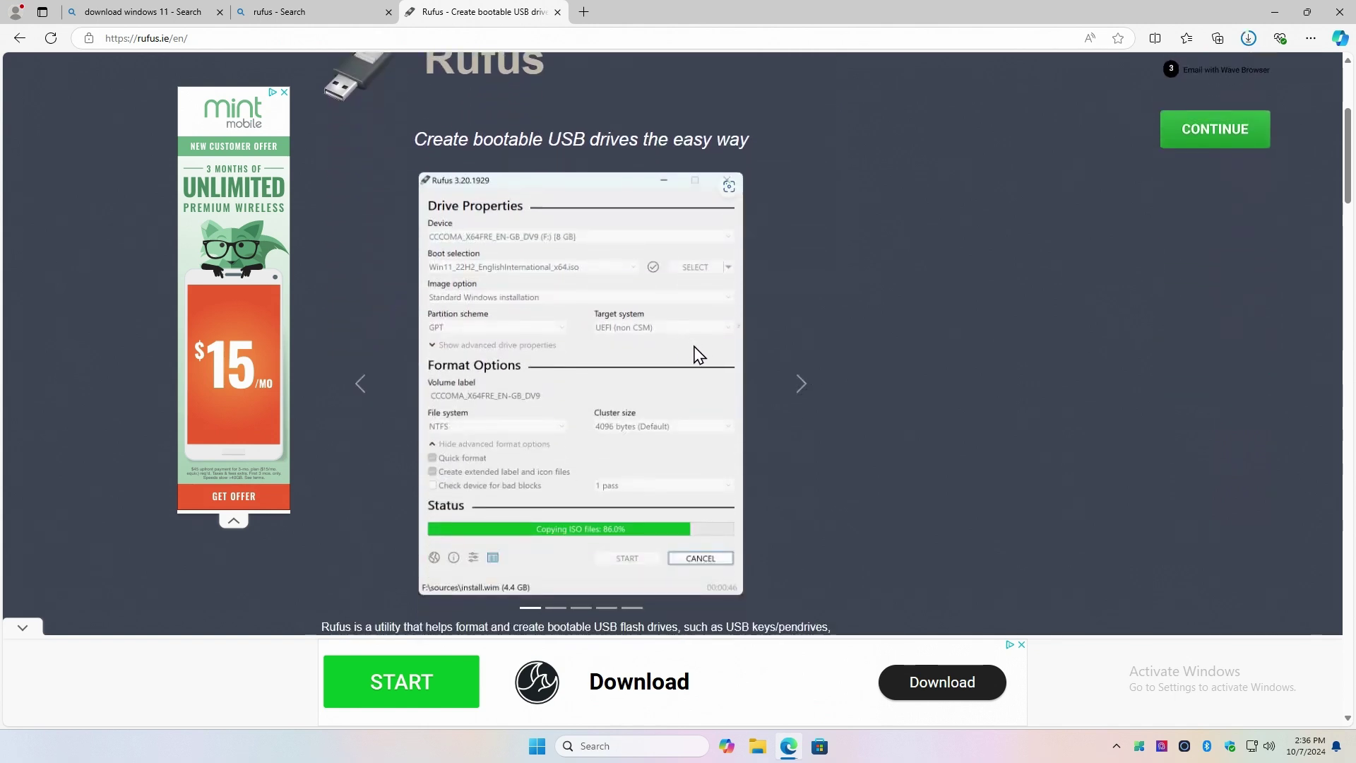
pyautogui.scroll(-2, 731, 312)
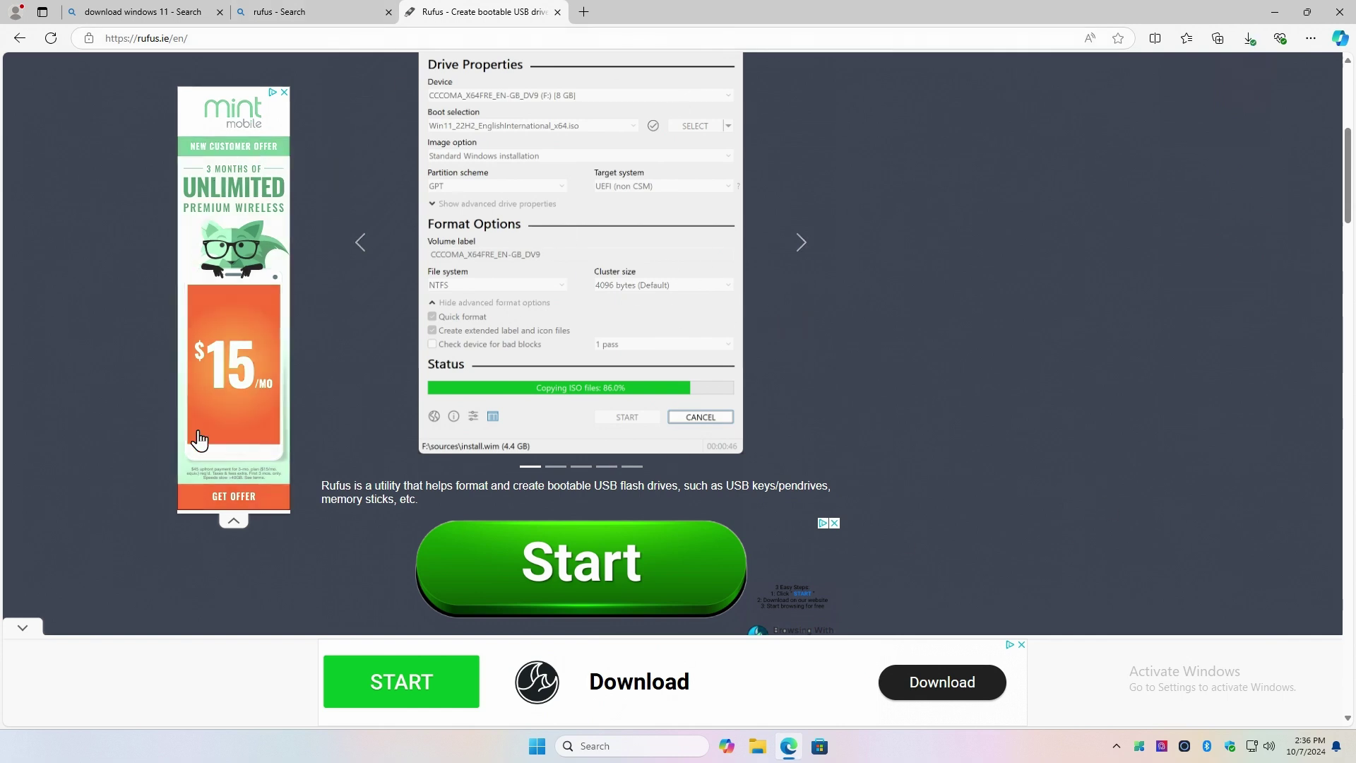
pyautogui.scroll(-1, 1116, 210)
pyautogui.scroll(-1, 1113, 210)
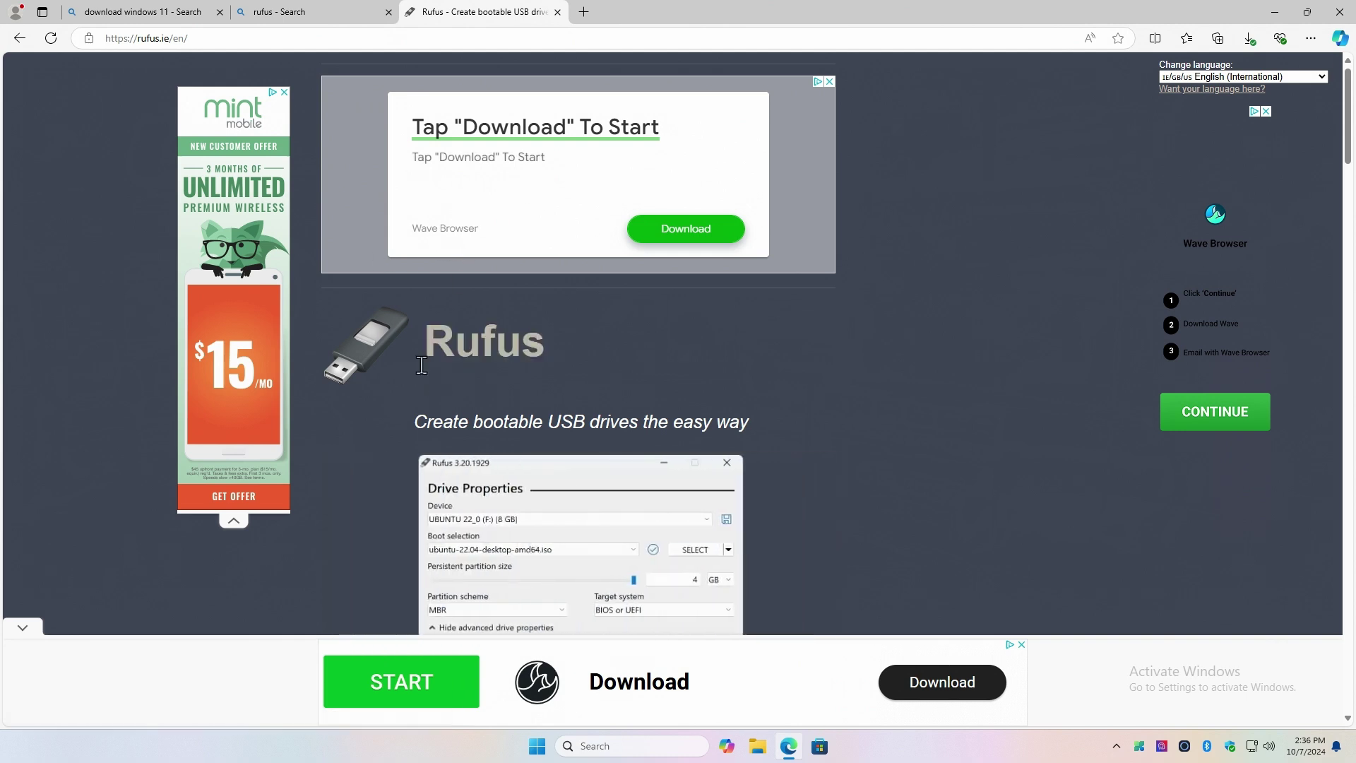
pyautogui.scroll(-6, 421, 351)
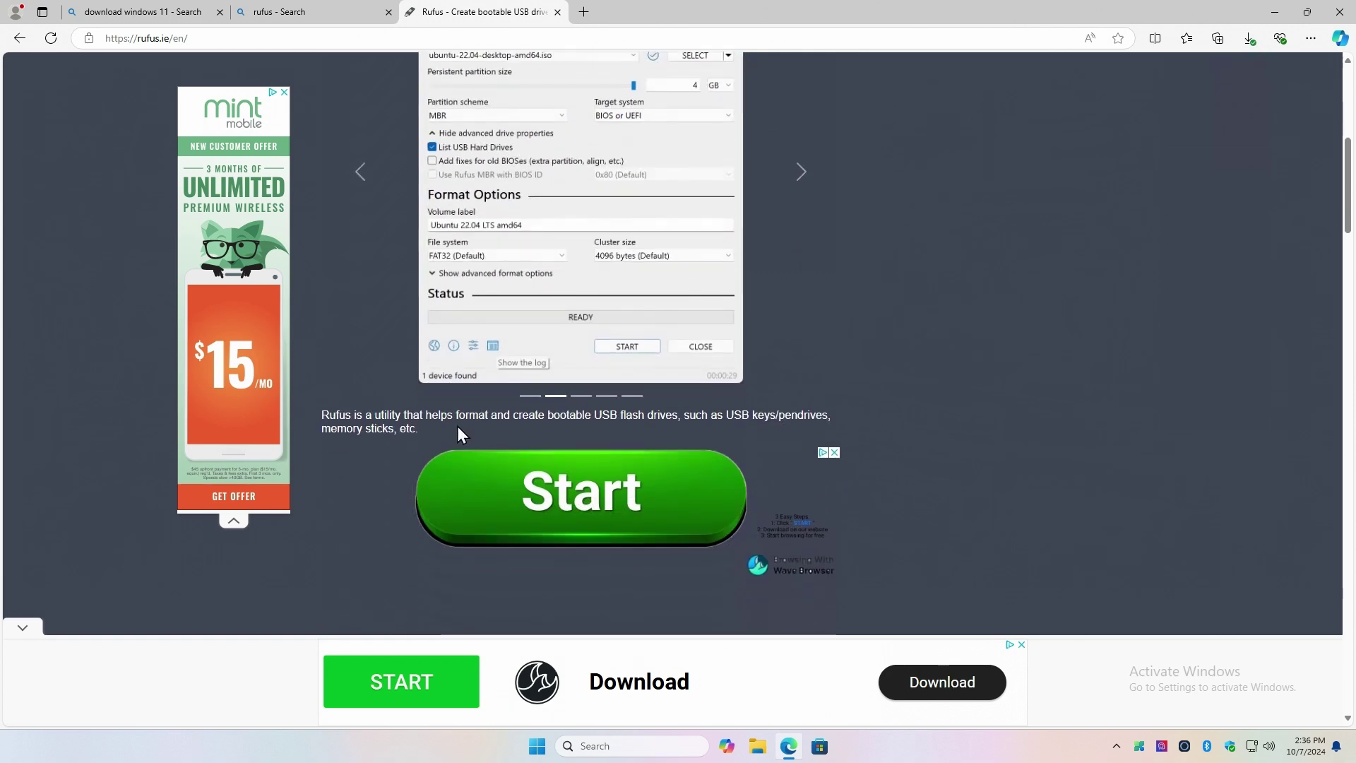
pyautogui.scroll(-4, 458, 427)
pyautogui.scroll(-2, 458, 427)
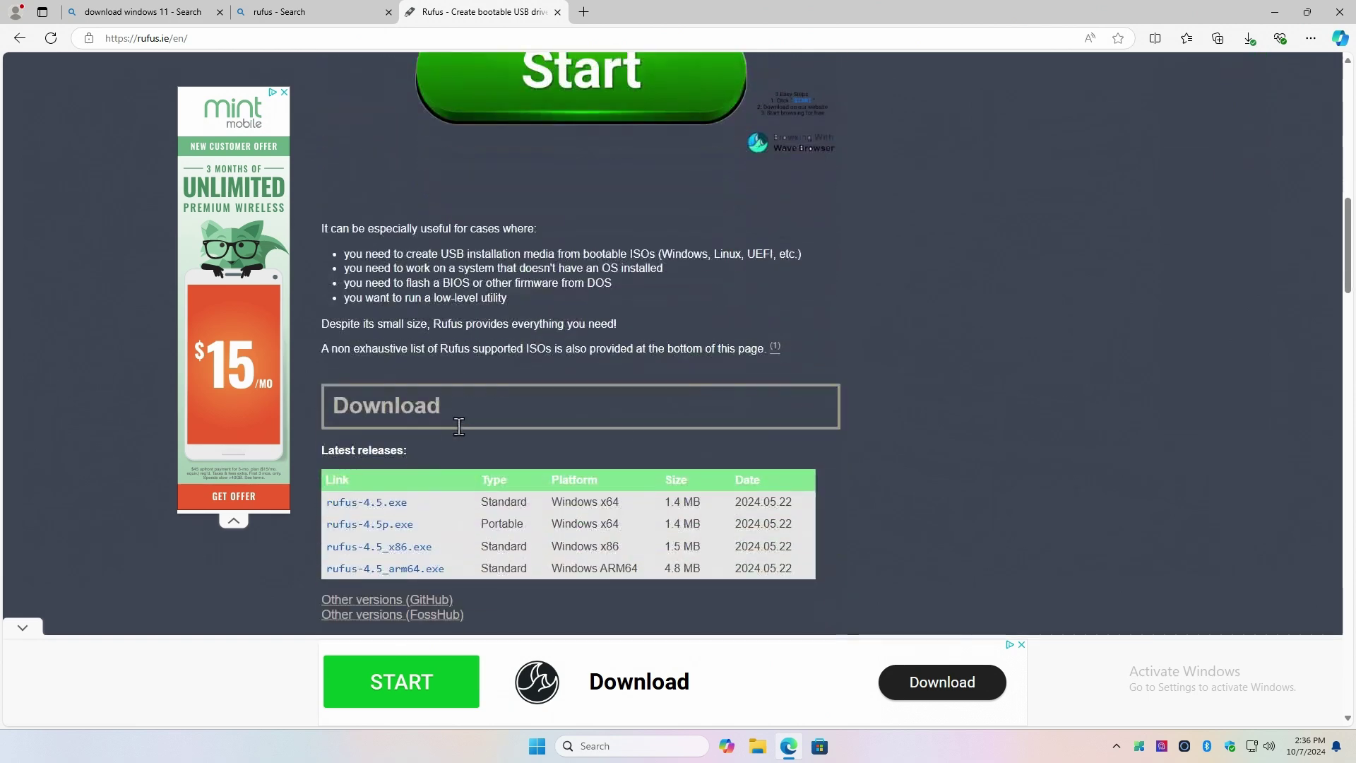
pyautogui.scroll(-3, 346, 417)
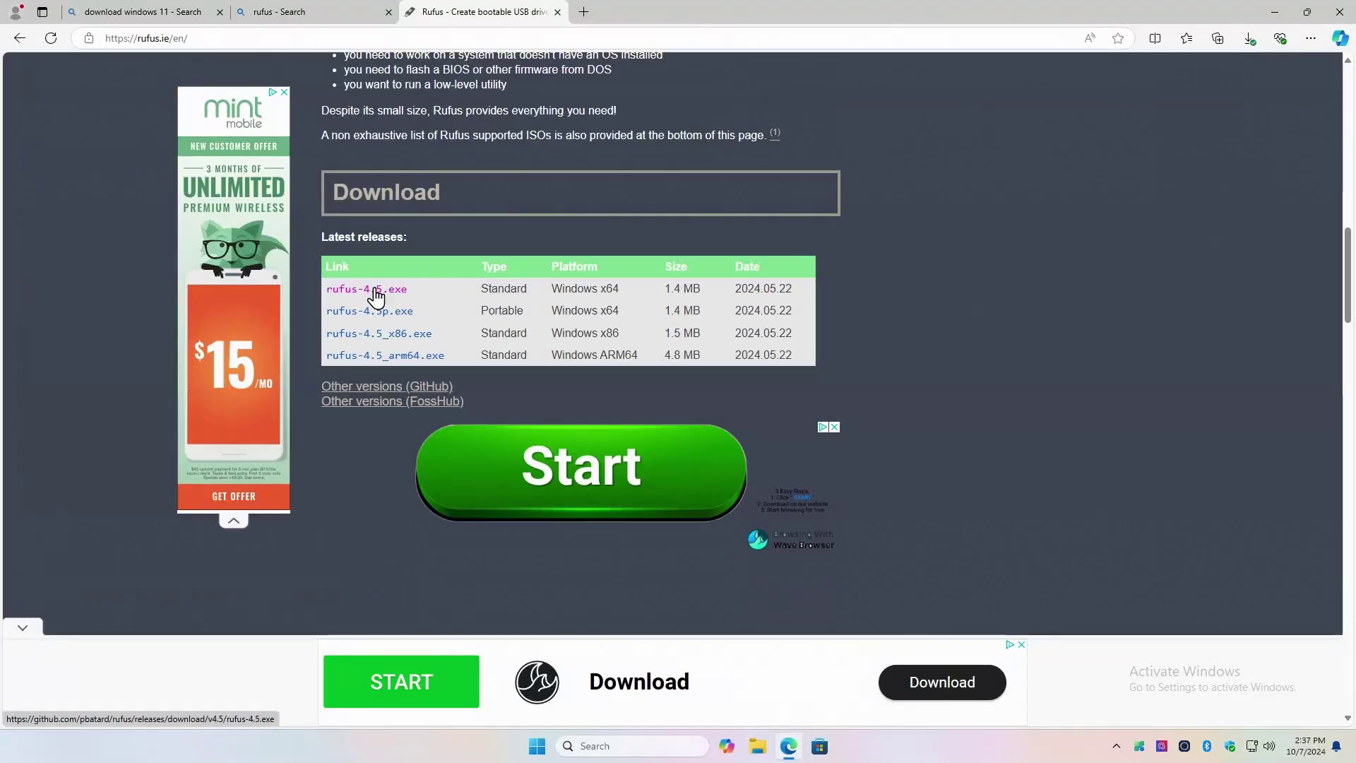
pyautogui.click(375, 291)
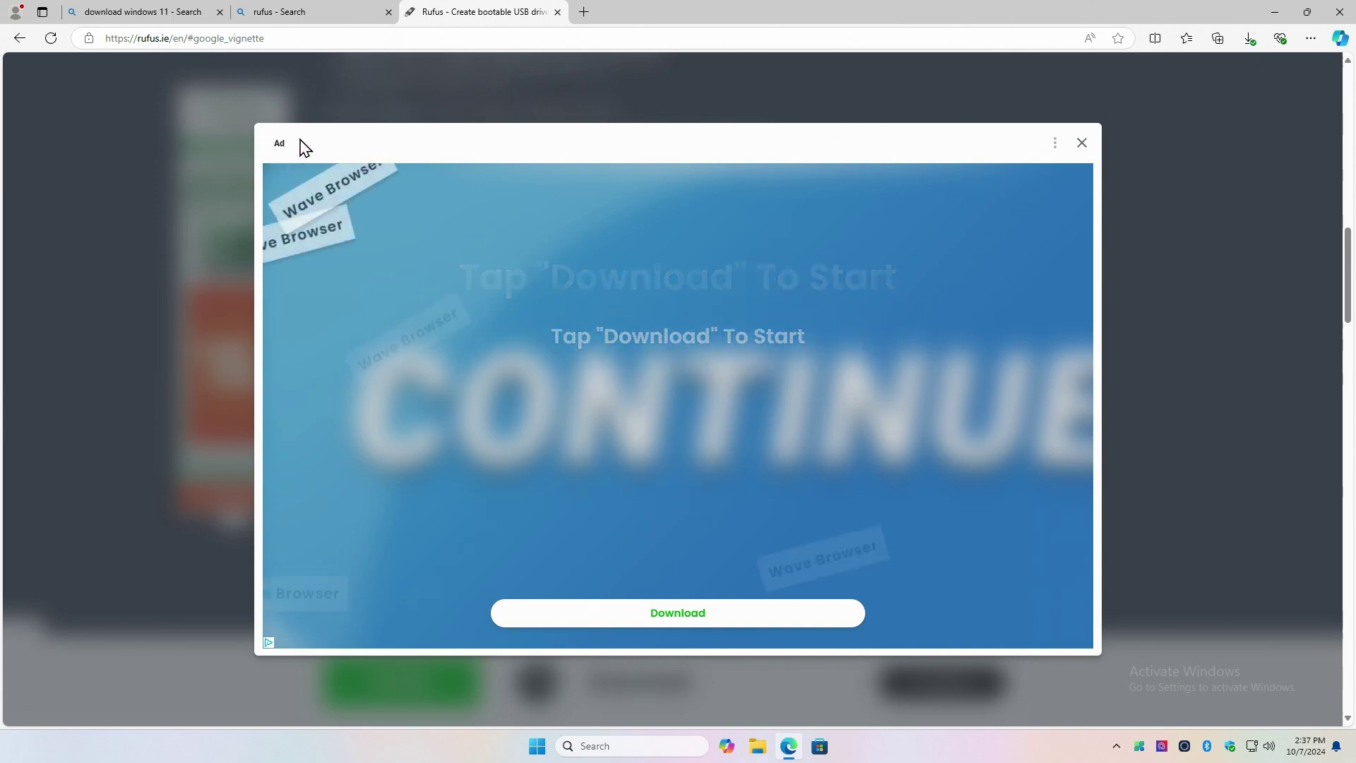
# Check the downloads list, dismiss the full-page ad, and close Edge.
pyautogui.click(1249, 36)
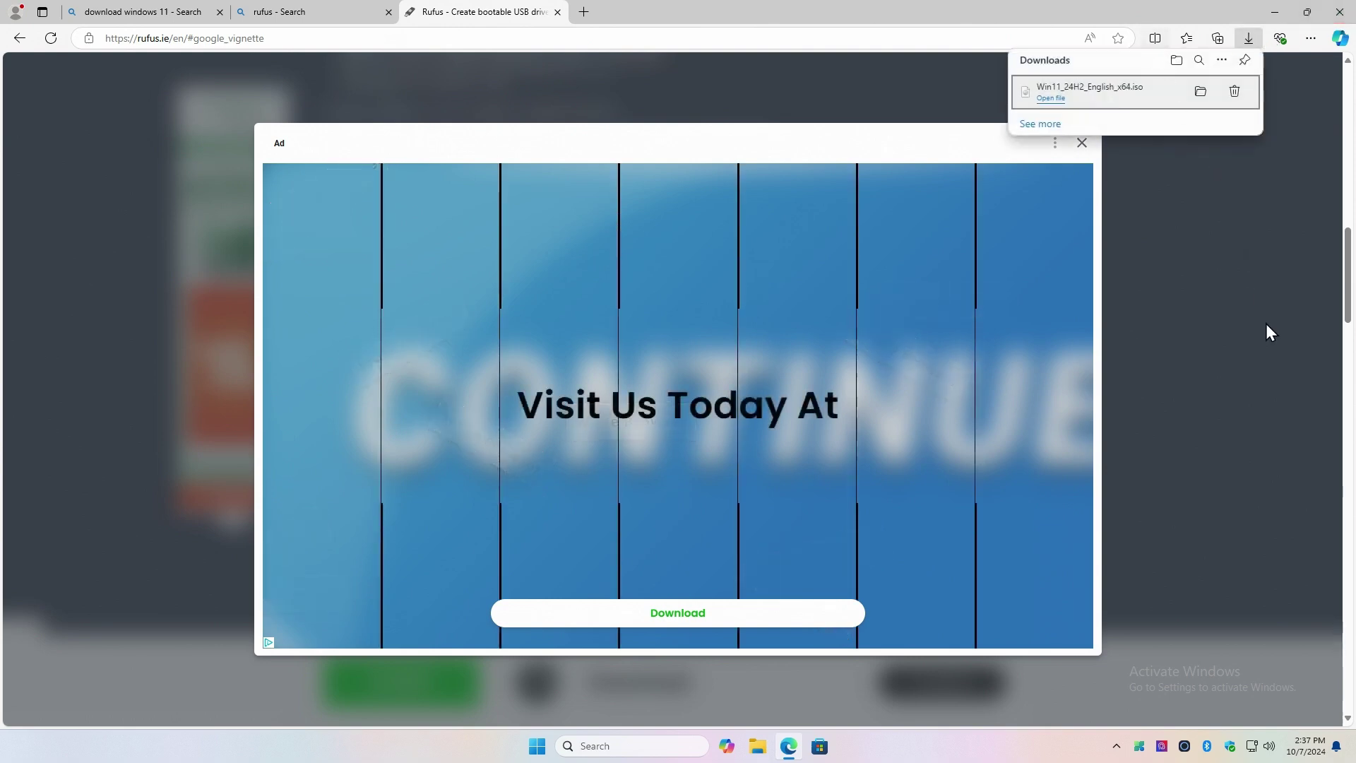
pyautogui.click(1308, 388)
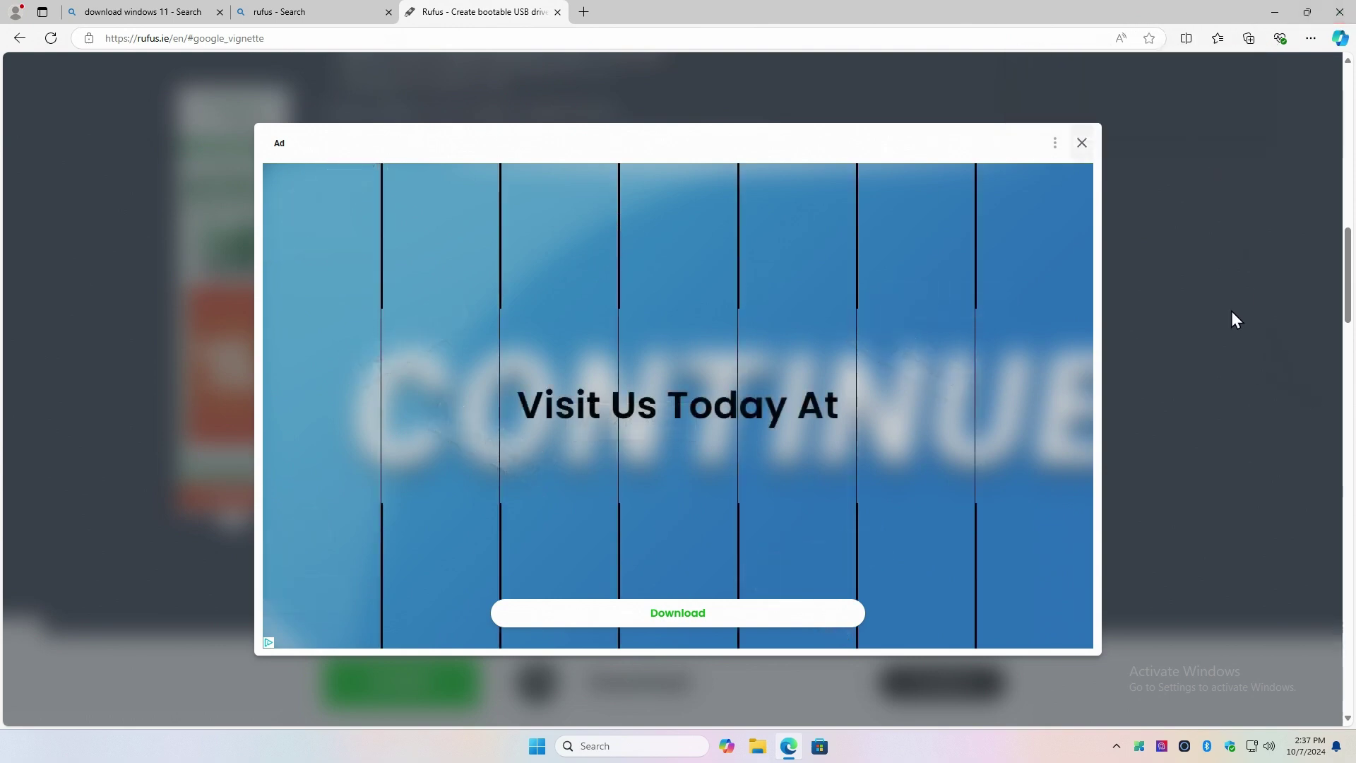
pyautogui.click(1082, 143)
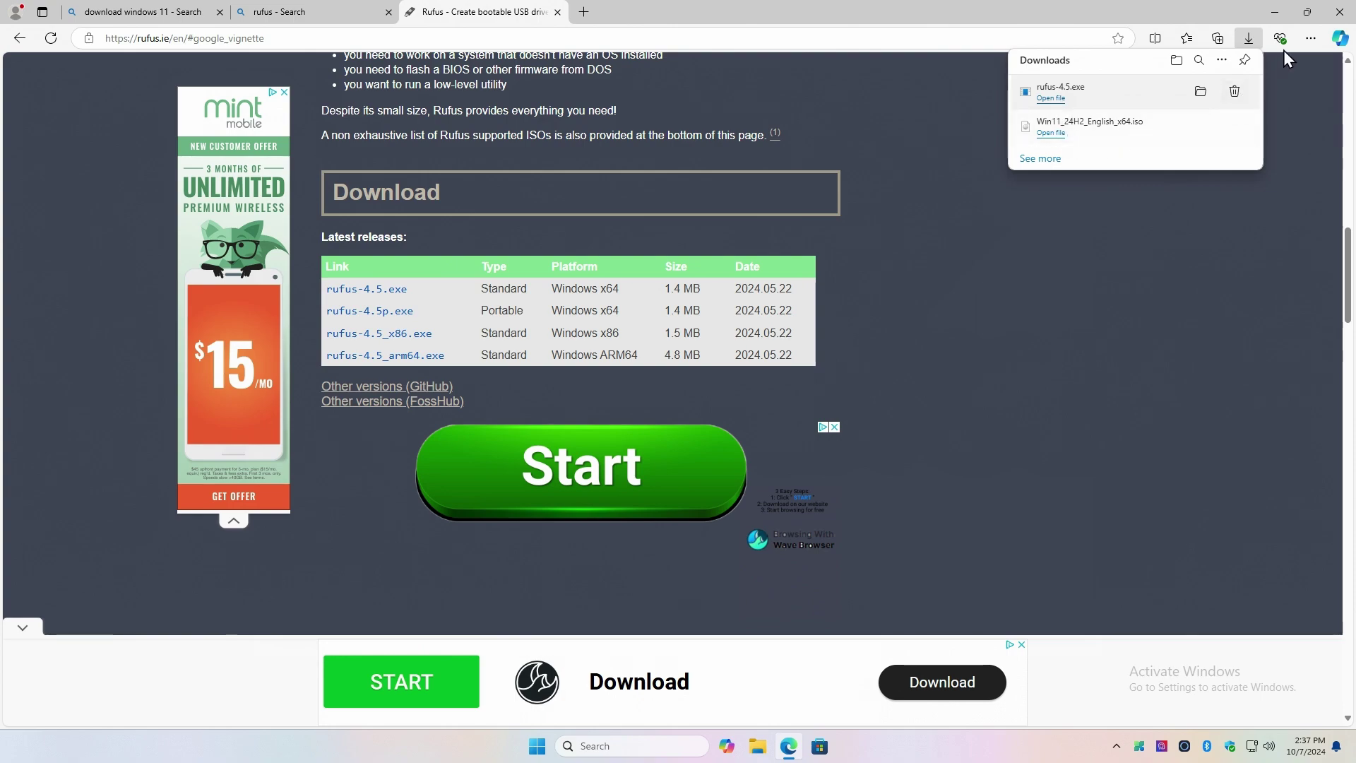
pyautogui.click(1335, 22)
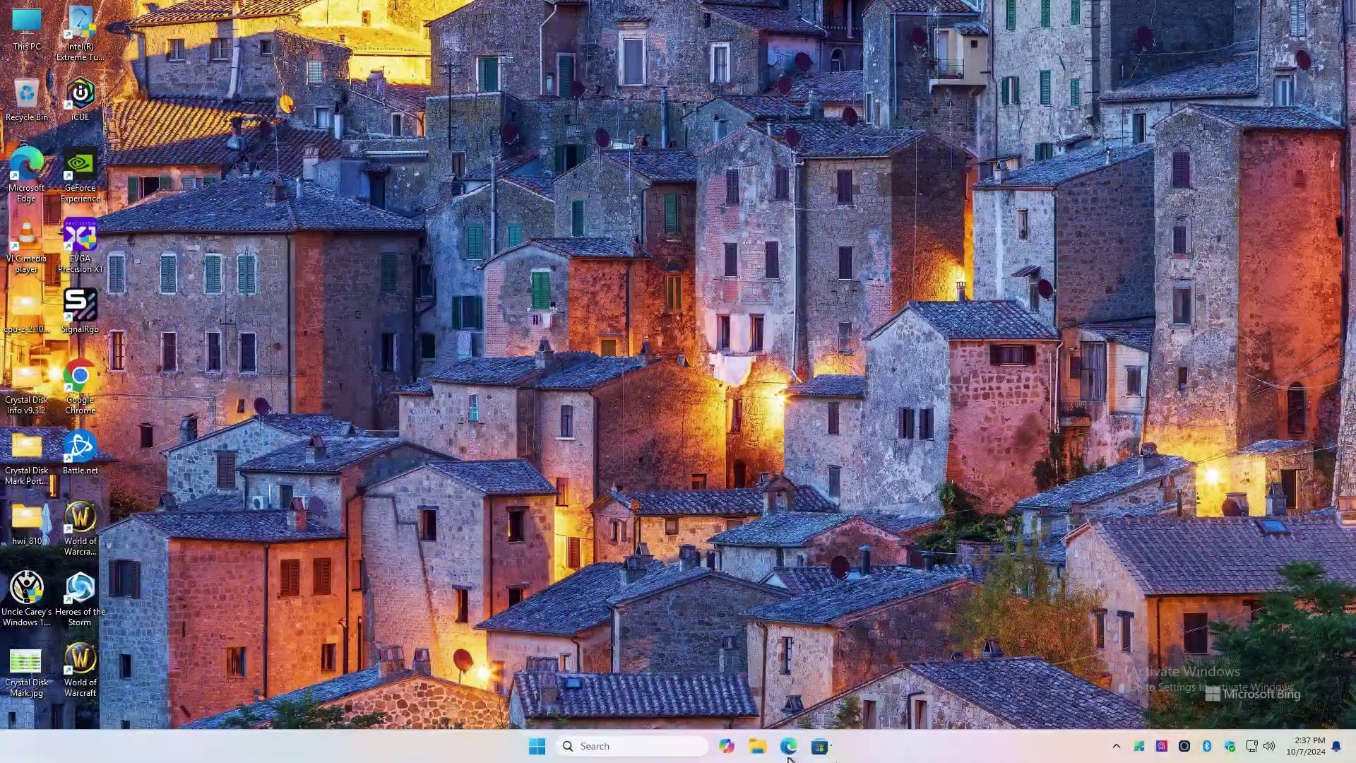
# Open File Explorer on the Downloads folder holding rufus-4.5.exe and the Windows 11 ISO.
pyautogui.click(757, 747)
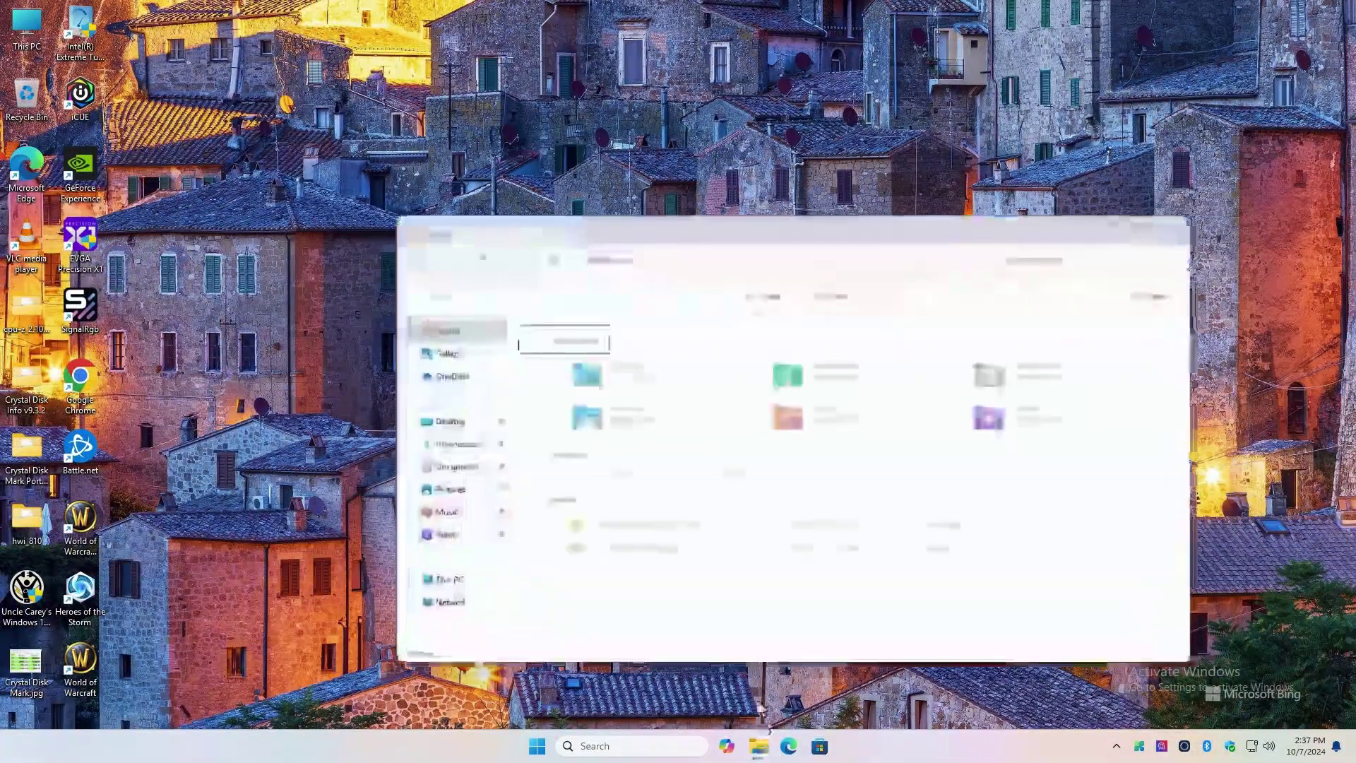
pyautogui.click(493, 449)
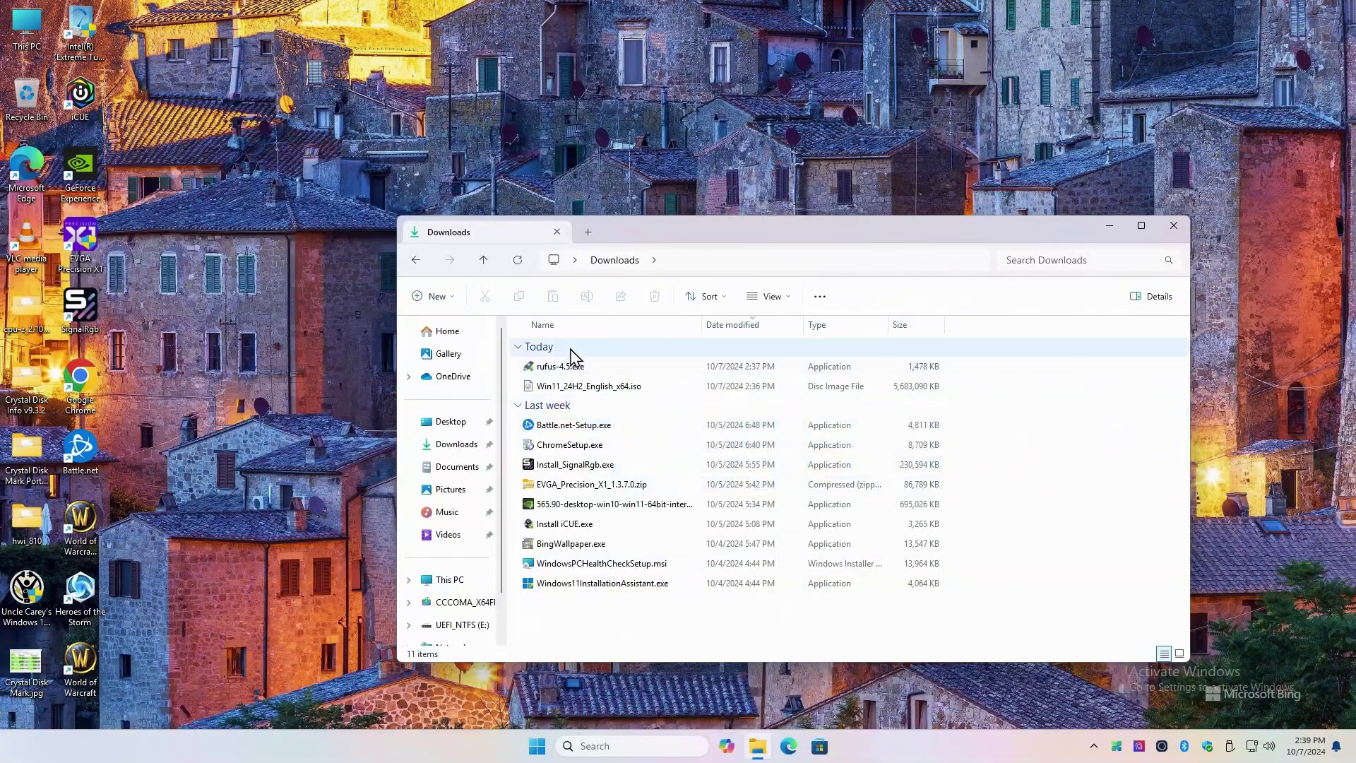
pyautogui.doubleClick(44, 48)
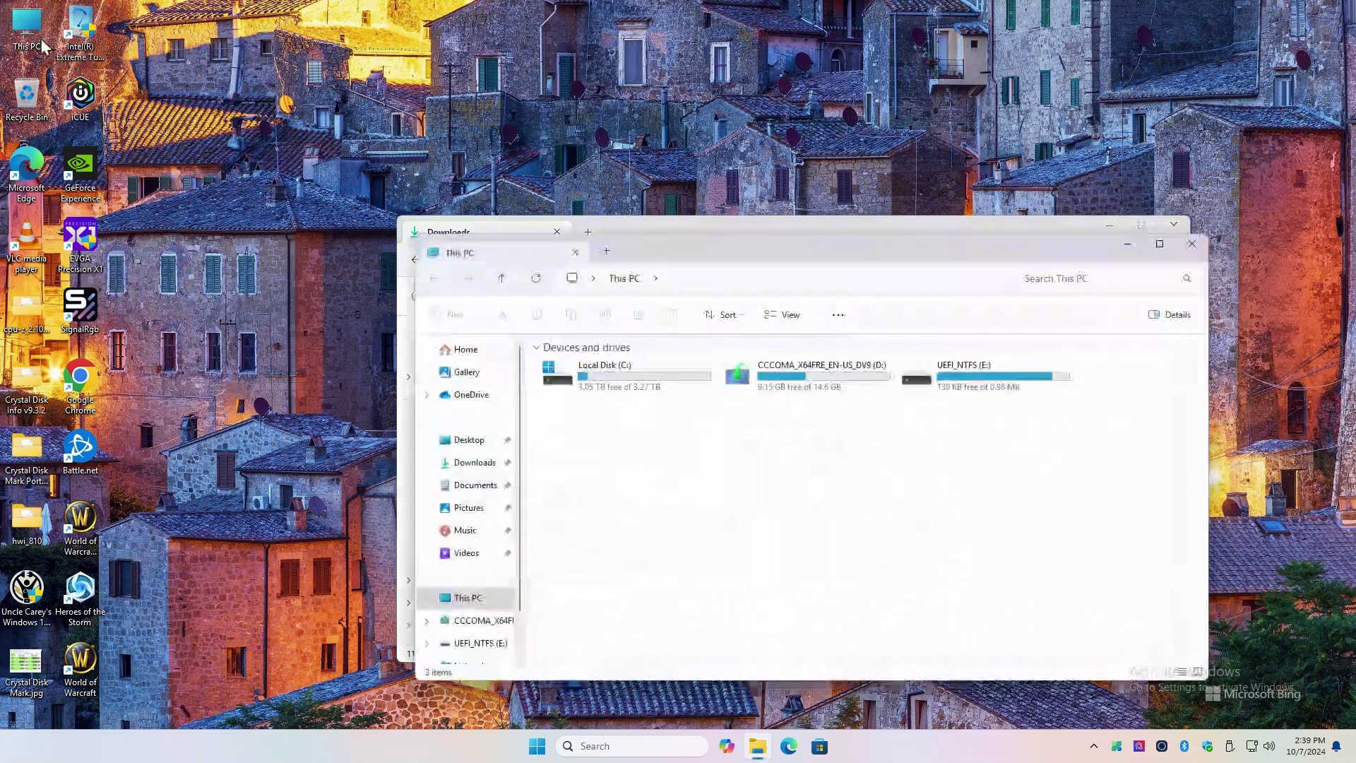
pyautogui.click(739, 373)
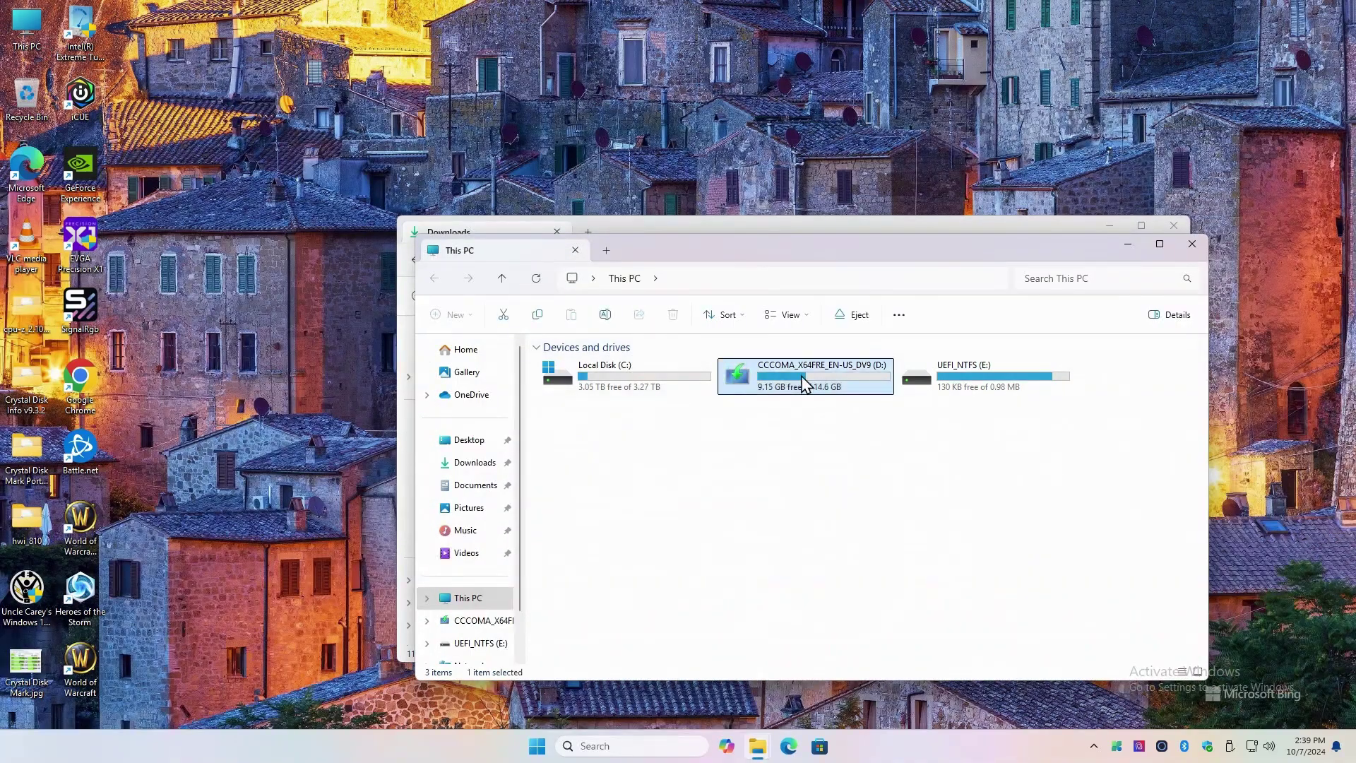
pyautogui.click(942, 394)
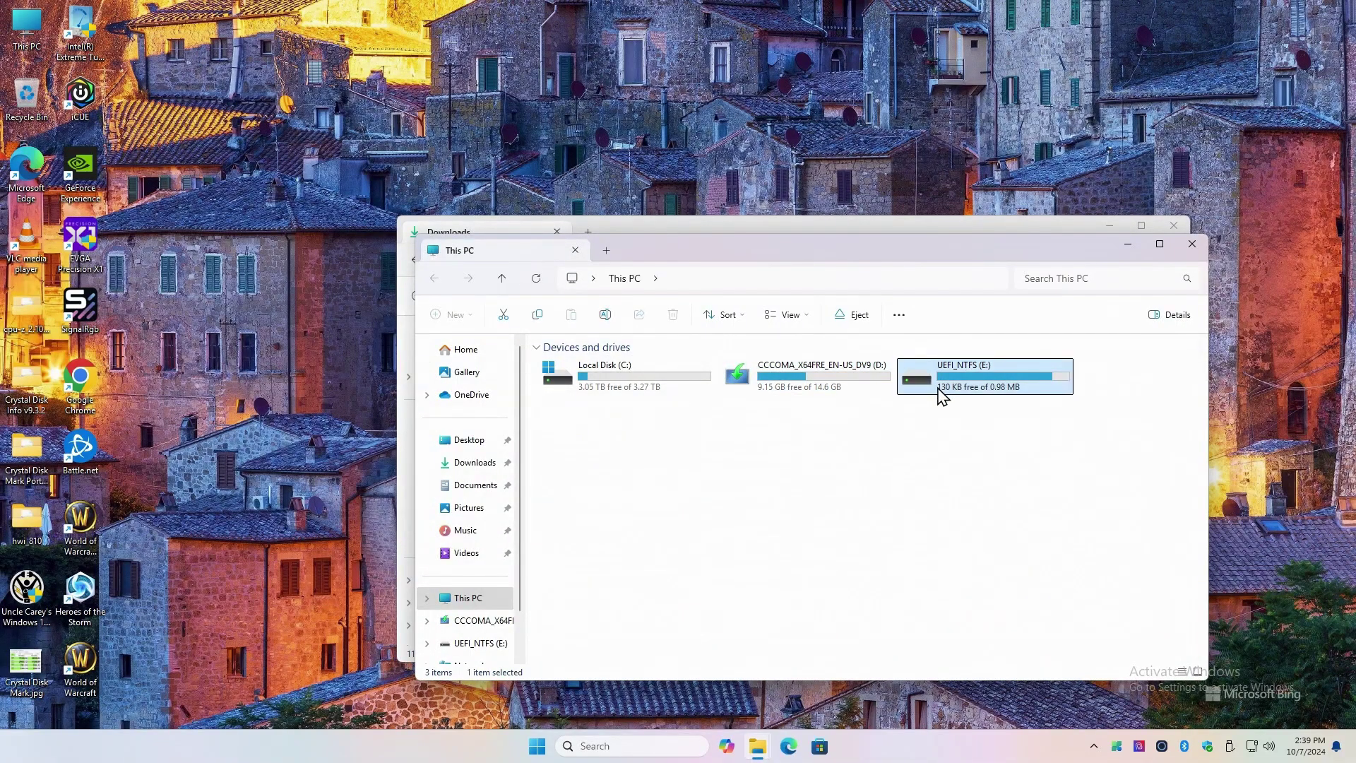
pyautogui.click(1191, 245)
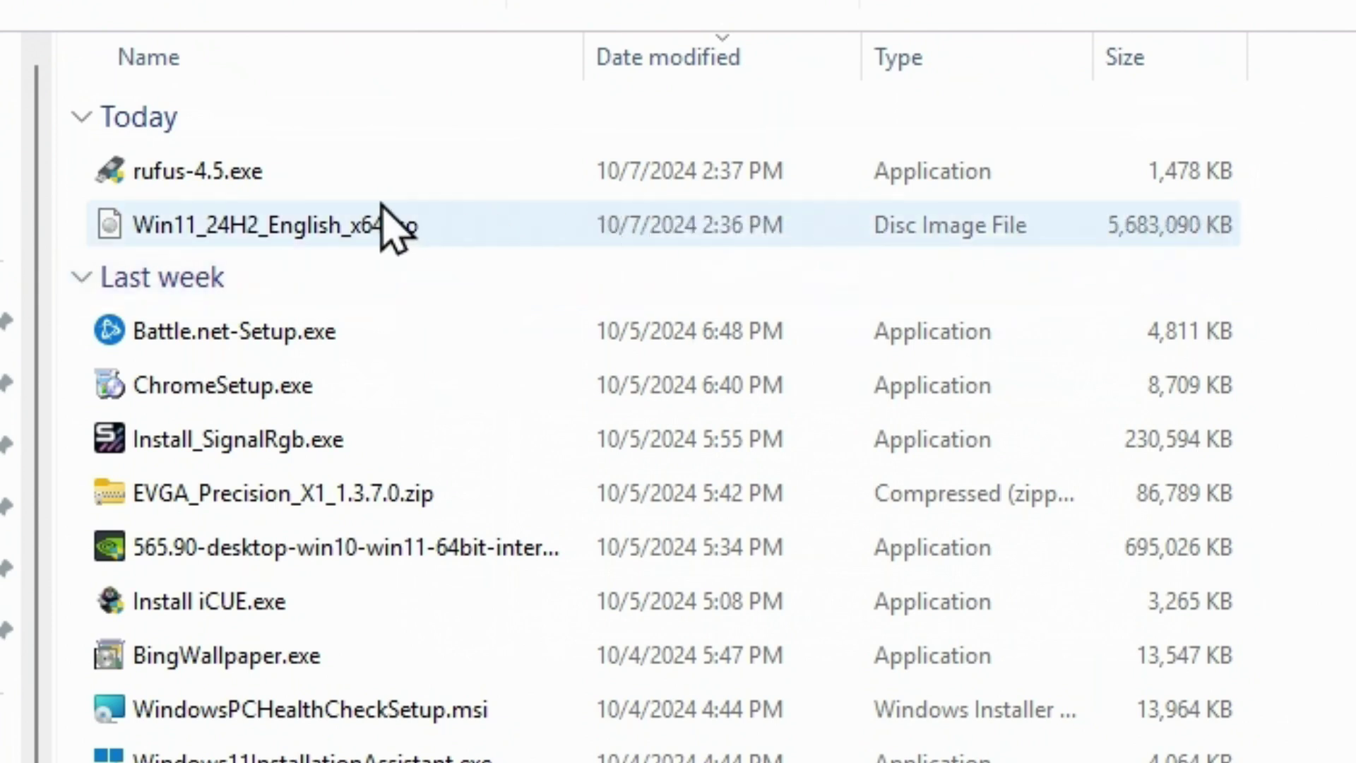
pyautogui.doubleClick(250, 186)
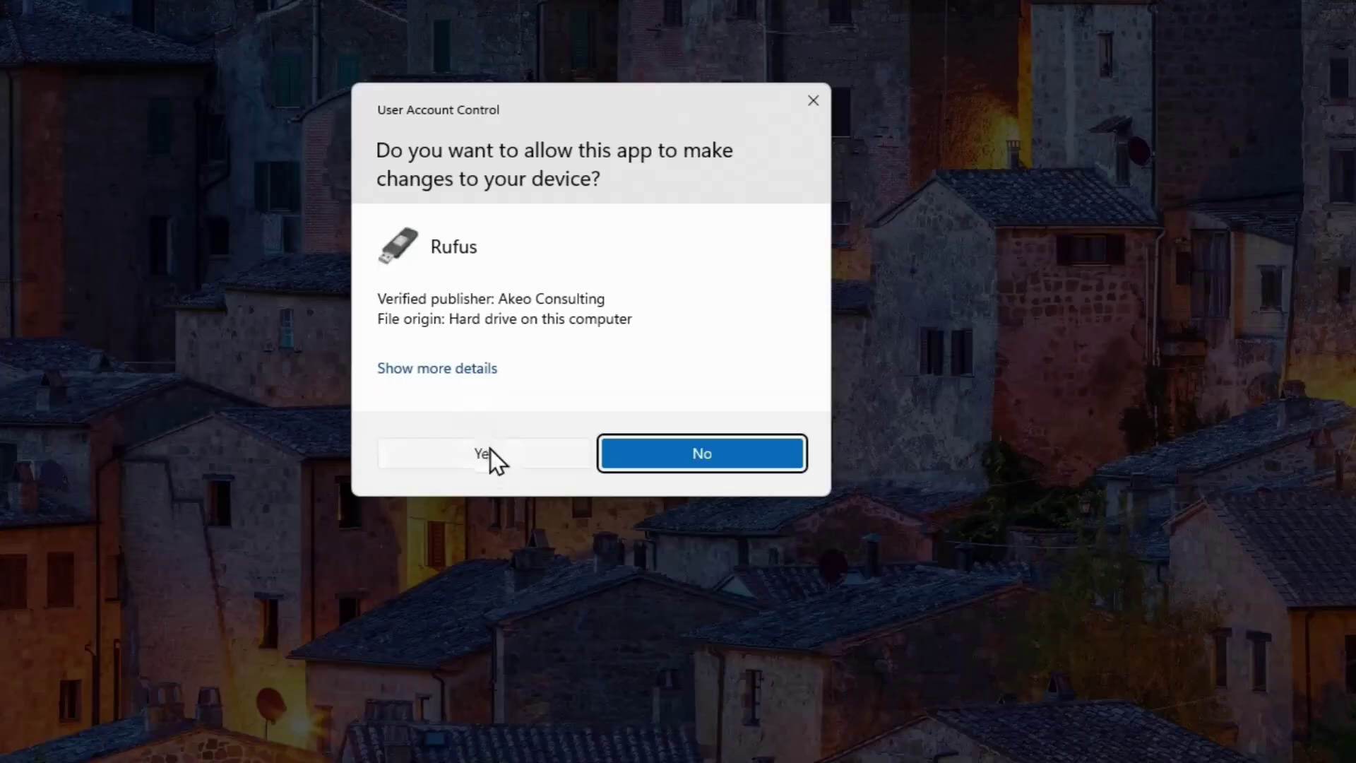
# Grant Rufus administrator permission and allow it to check for updates online.
pyautogui.click(490, 450)
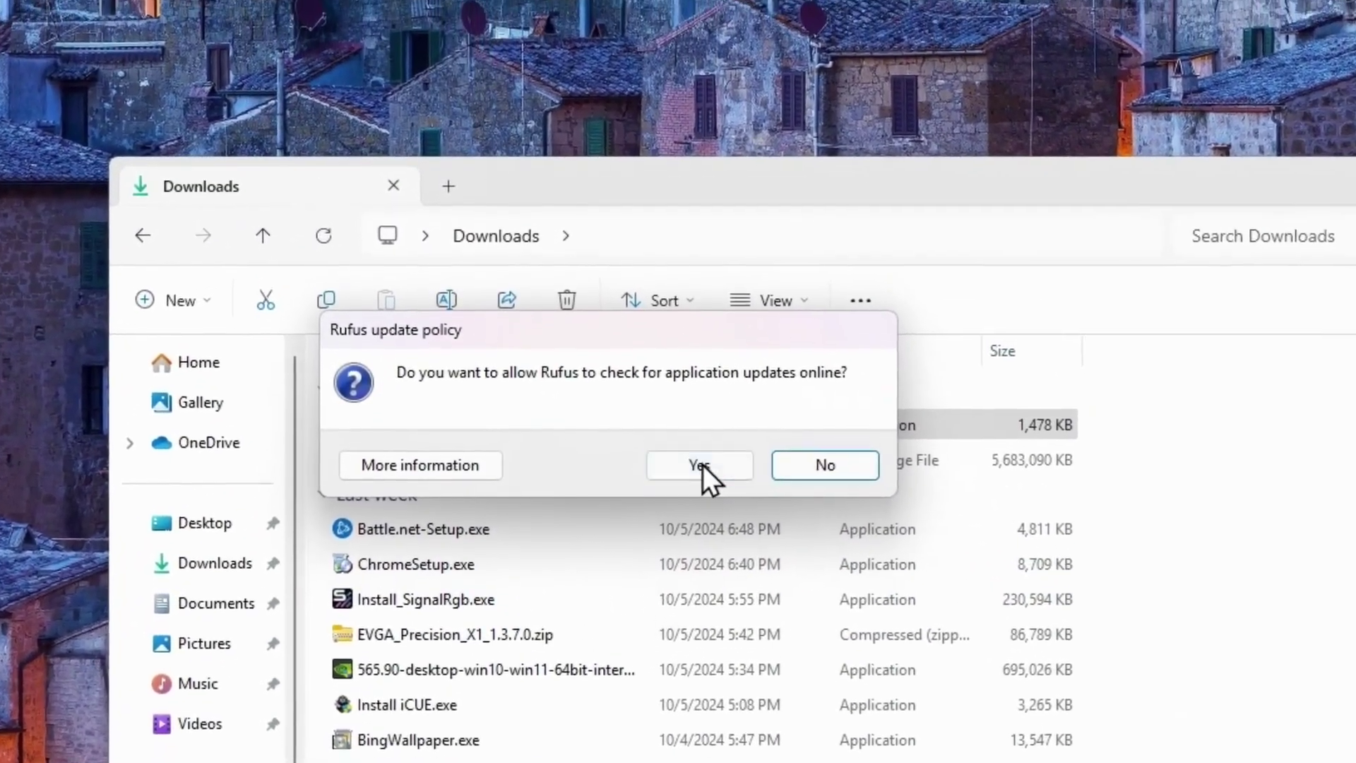
pyautogui.click(694, 437)
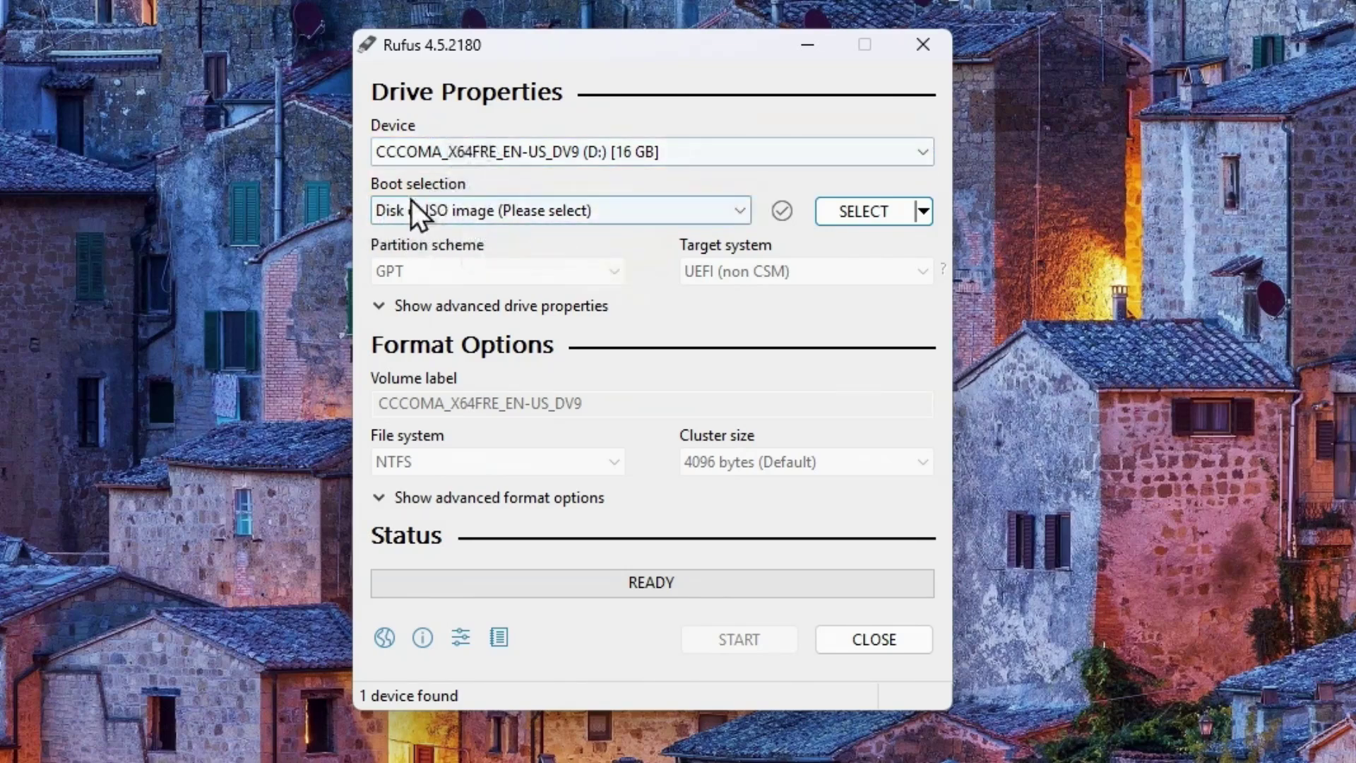
pyautogui.click(587, 210)
# Load Win11_24H2_English_x64.iso from Downloads as the Disk or ISO image boot selection.
pyautogui.click(587, 210)
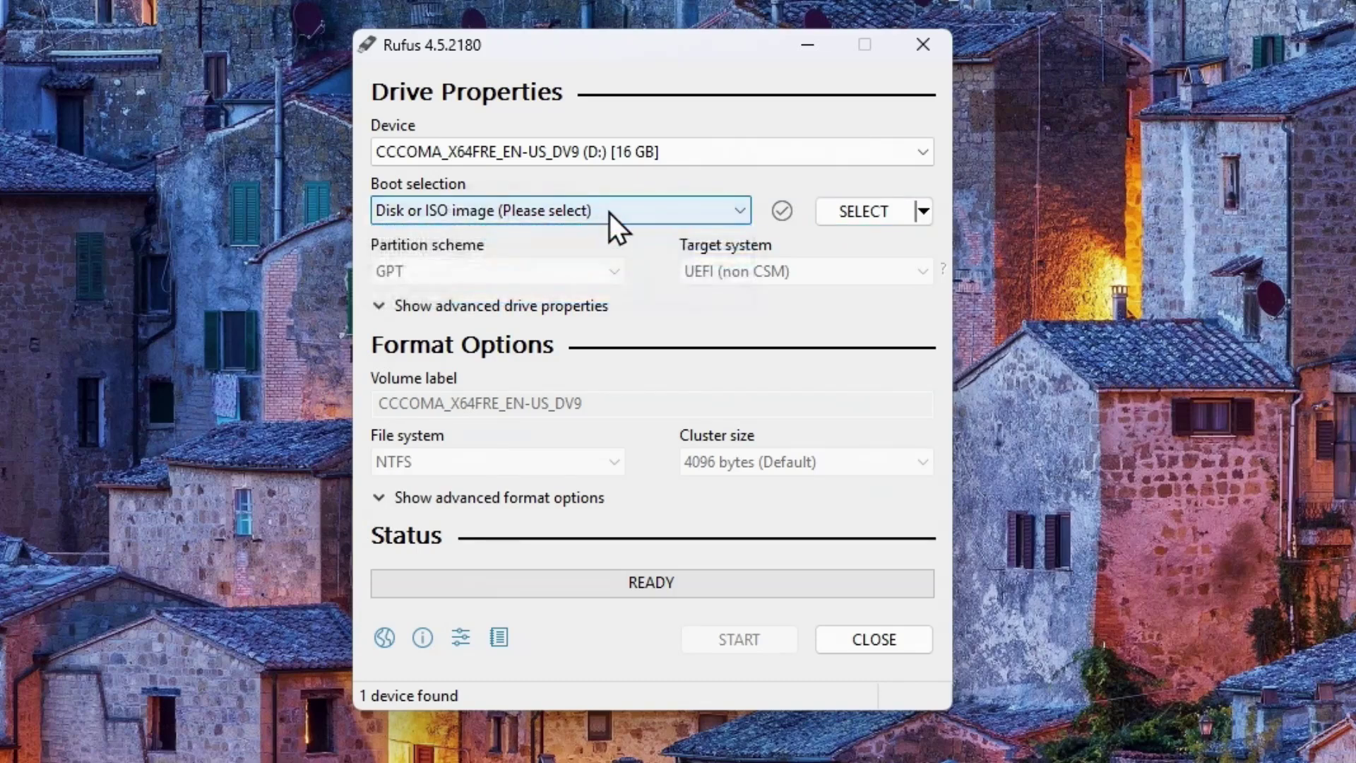
pyautogui.click(880, 208)
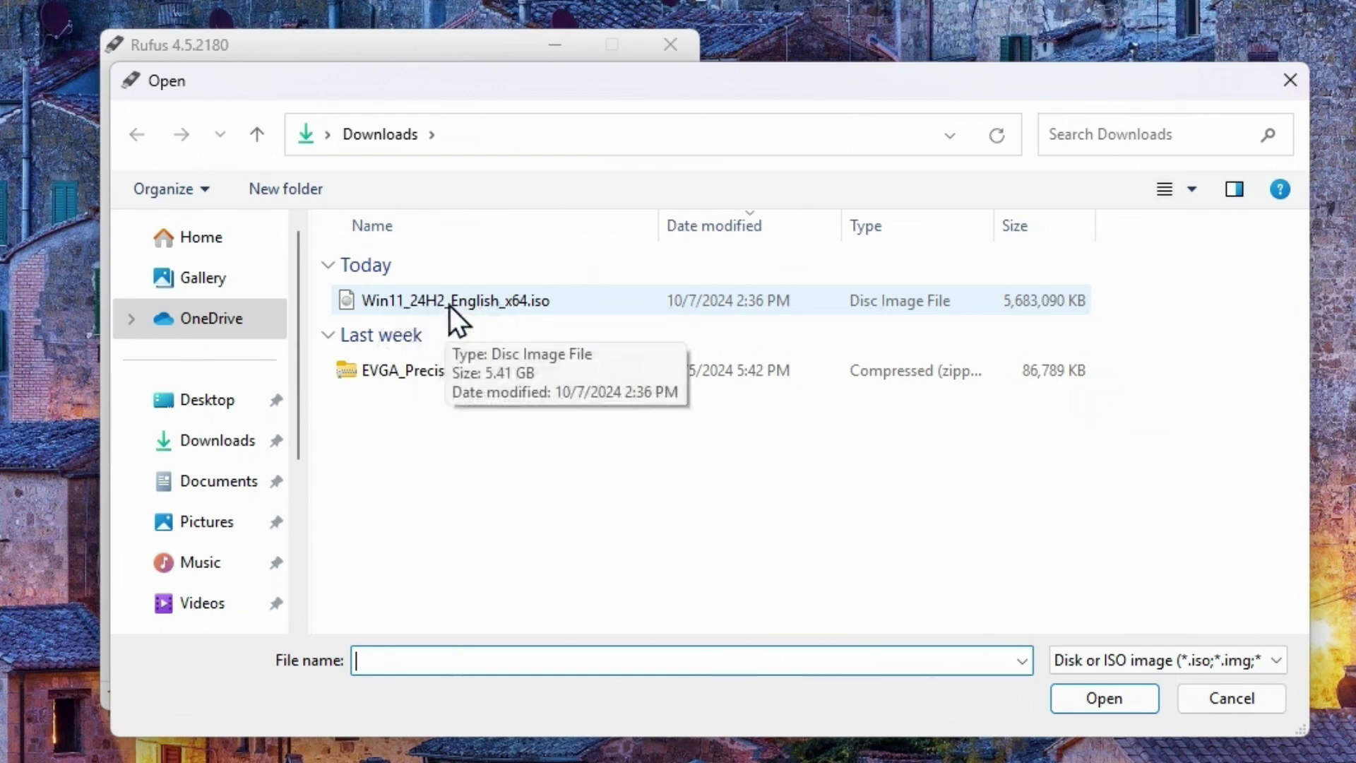
pyautogui.doubleClick(449, 305)
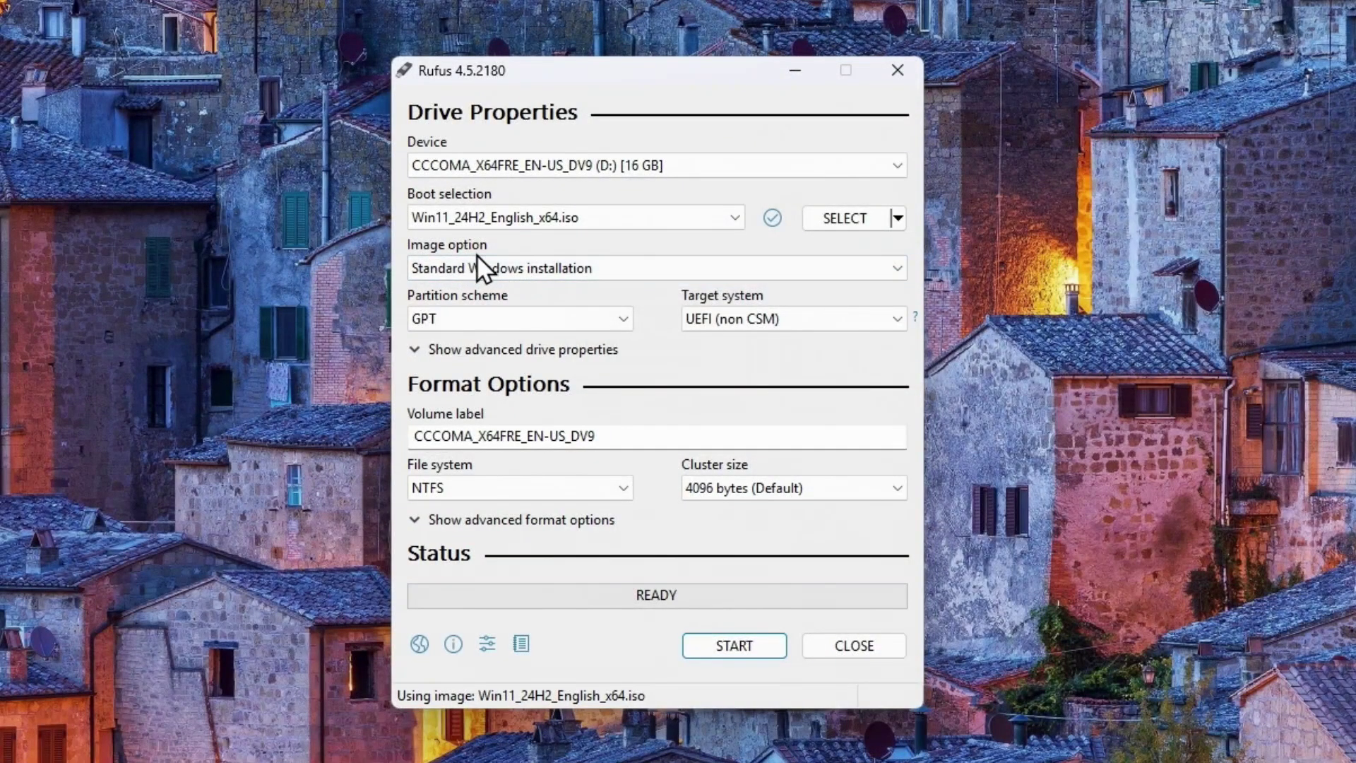
pyautogui.click(500, 270)
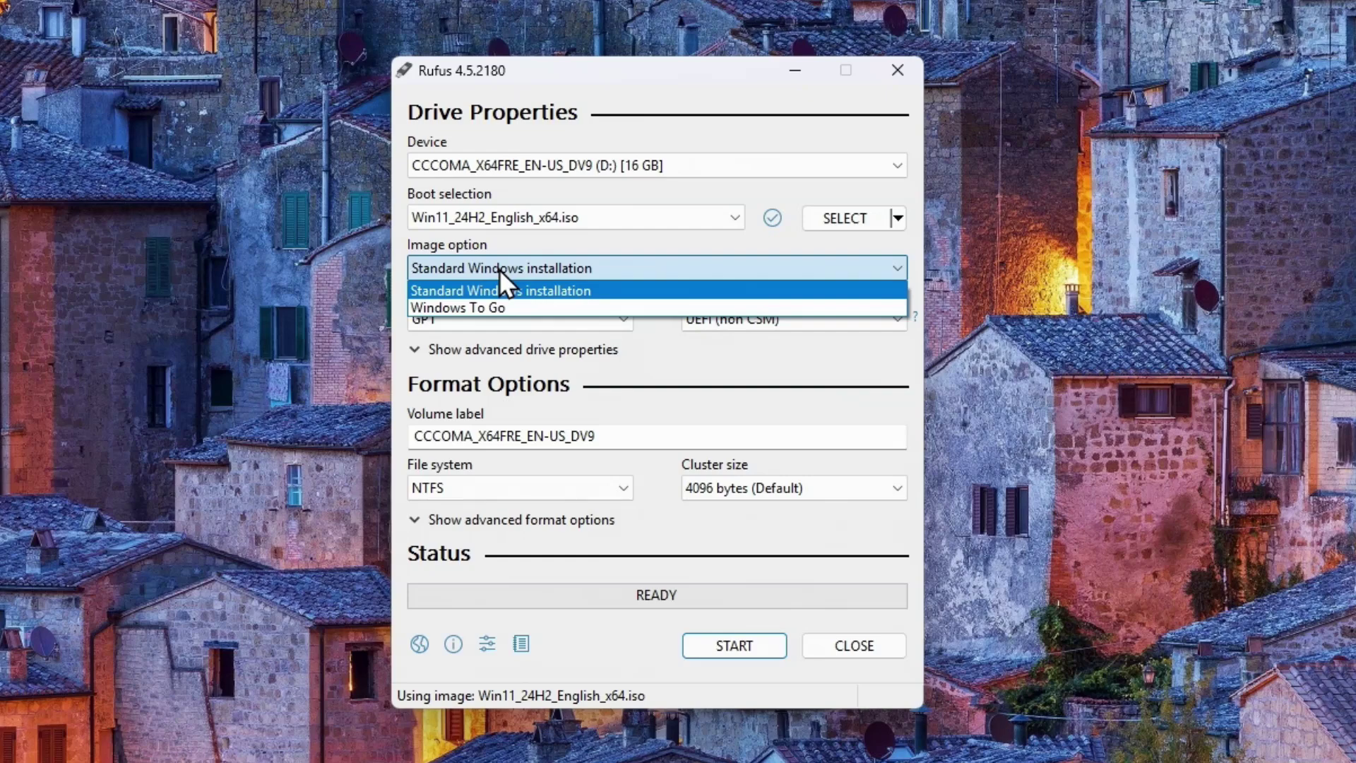
pyautogui.click(499, 269)
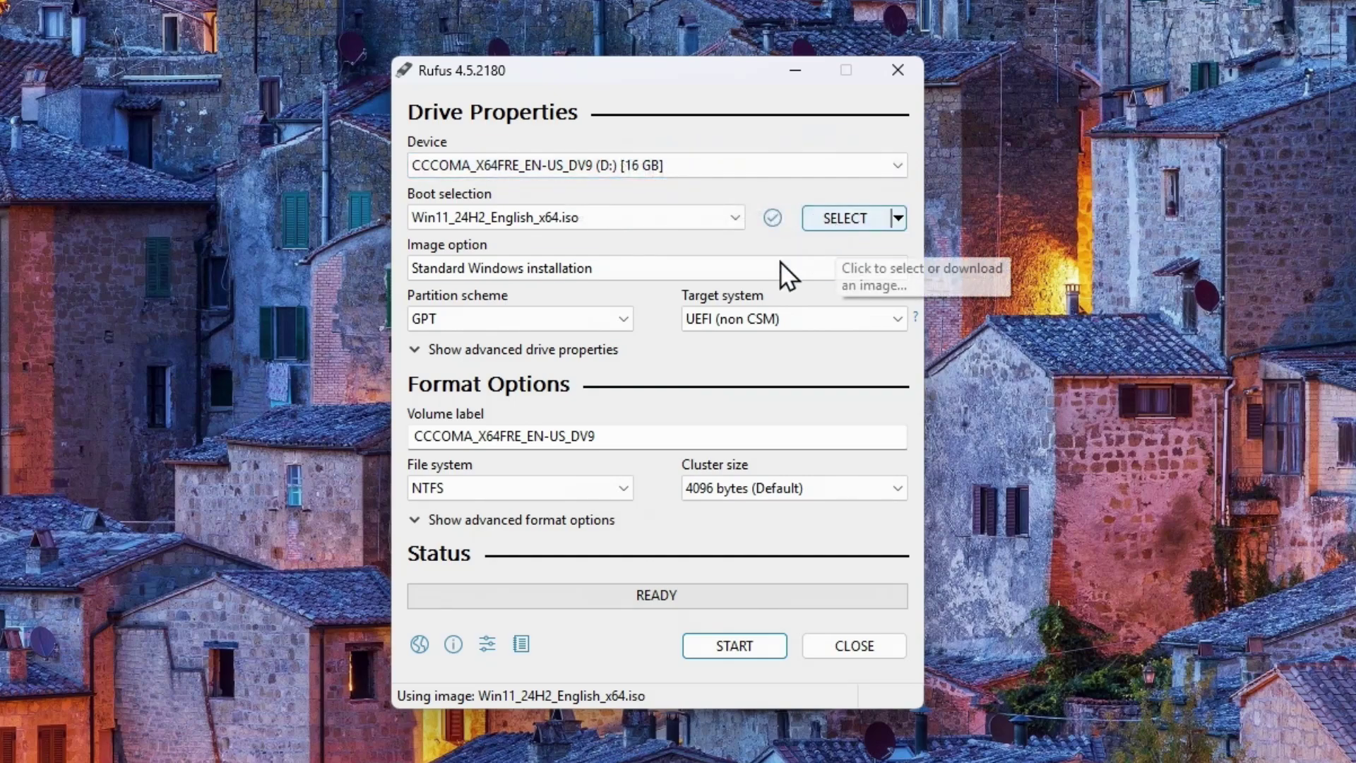
# Start the write and accept the customizations: no online account requirement, BitLocker disabled.
pyautogui.click(733, 656)
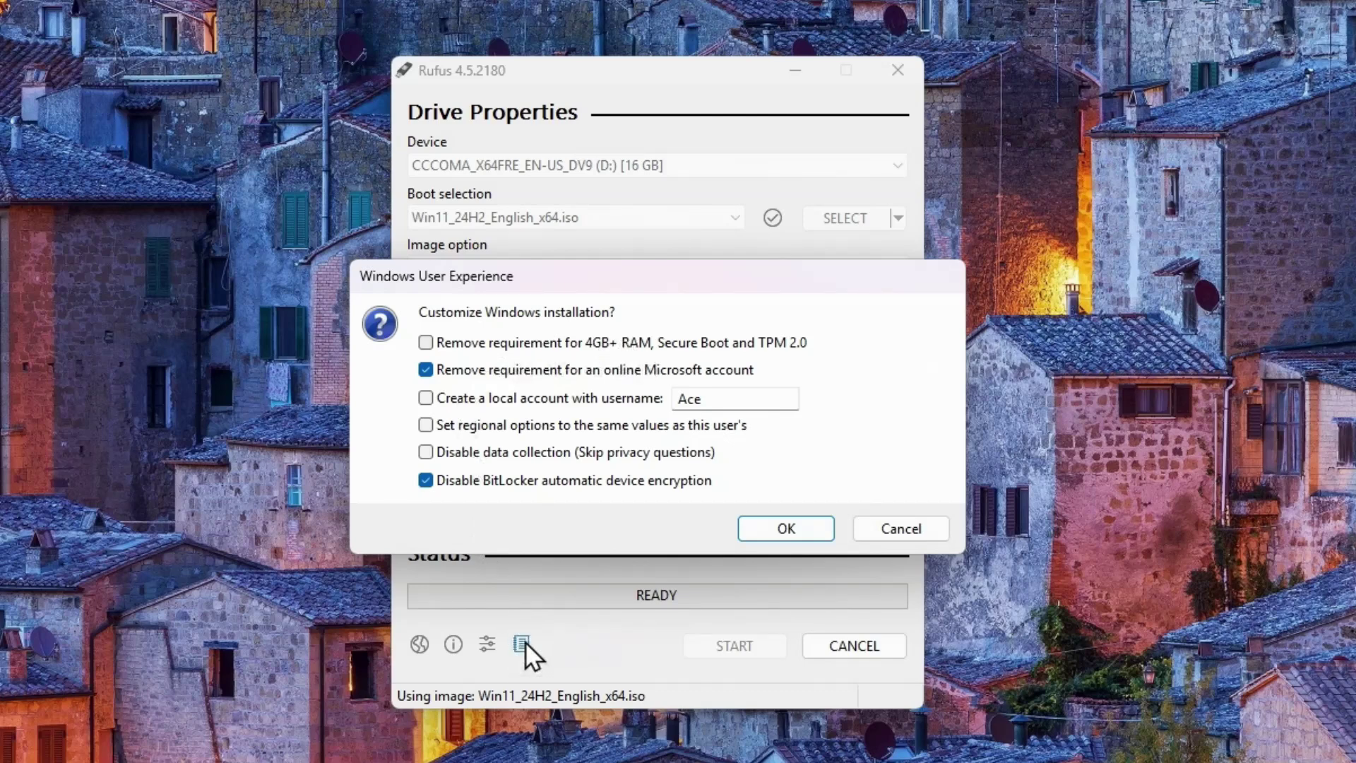
pyautogui.click(754, 527)
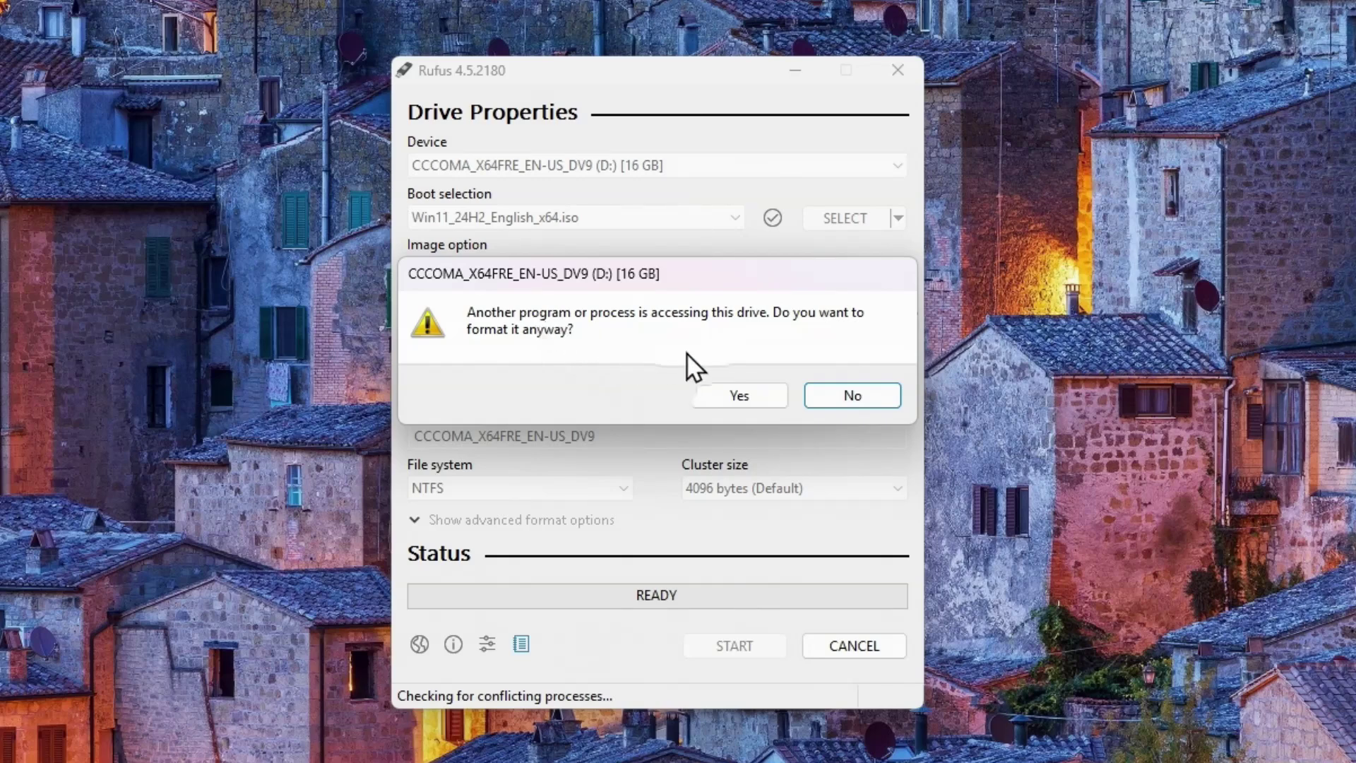
# Confirm formatting the 16 GB drive despite it being in use and erasing its data.
pyautogui.click(734, 397)
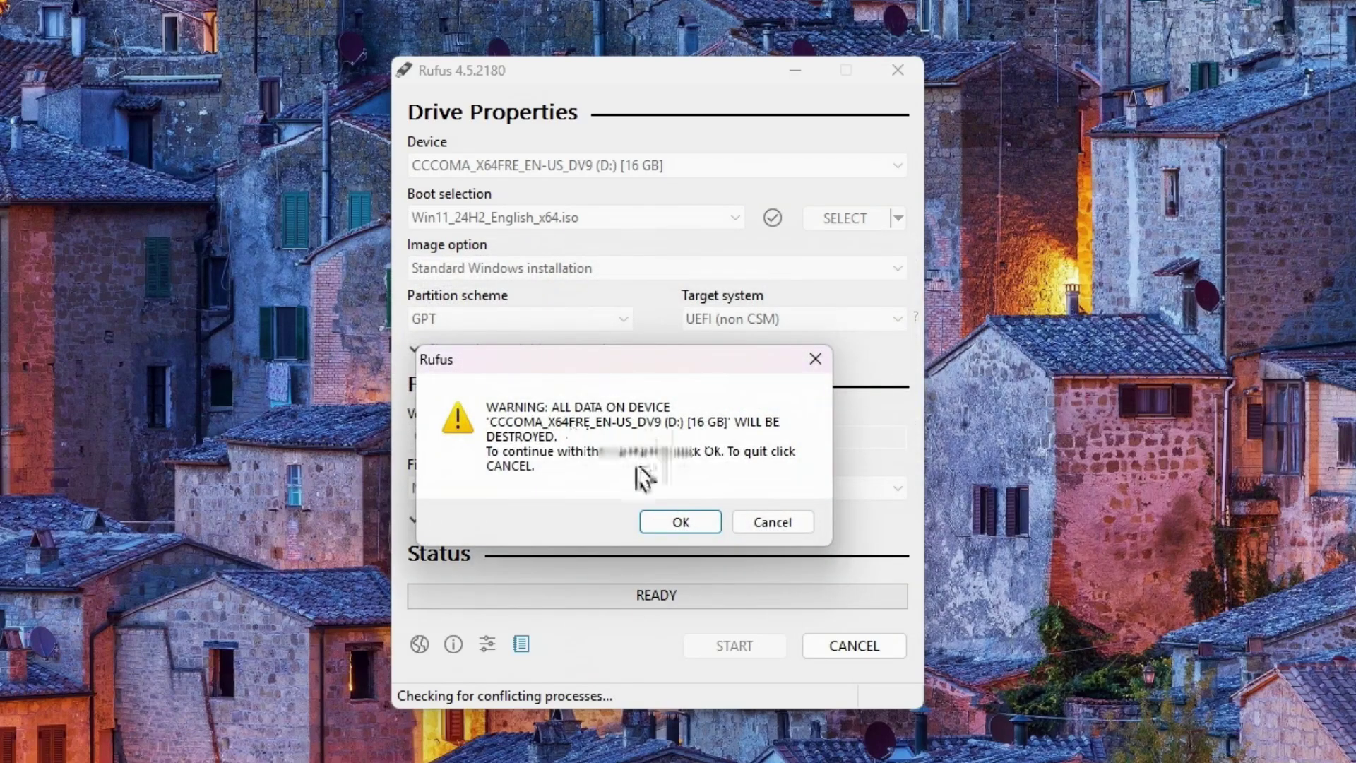
pyautogui.click(688, 529)
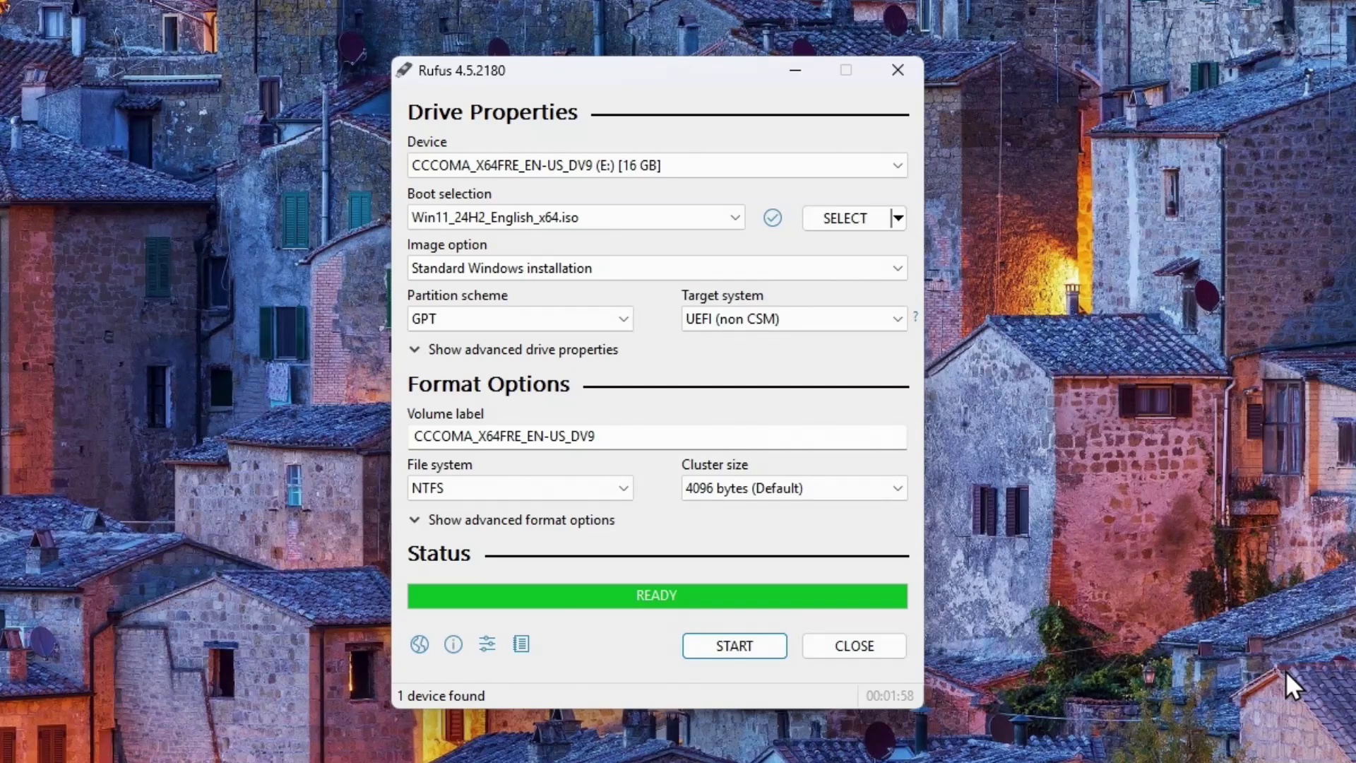
# Close Rufus now that the USB drive is ready and restart Windows from the Start menu.
pyautogui.click(857, 649)
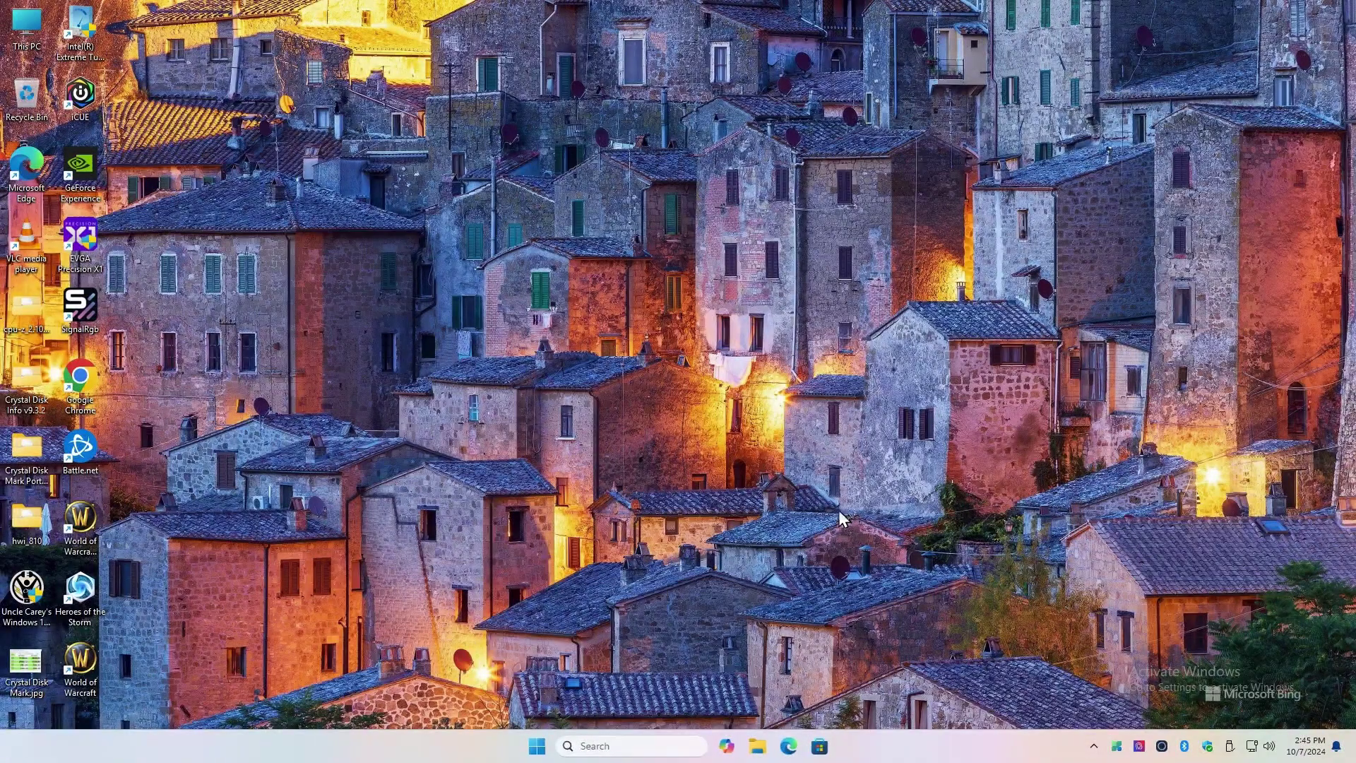
pyautogui.click(538, 746)
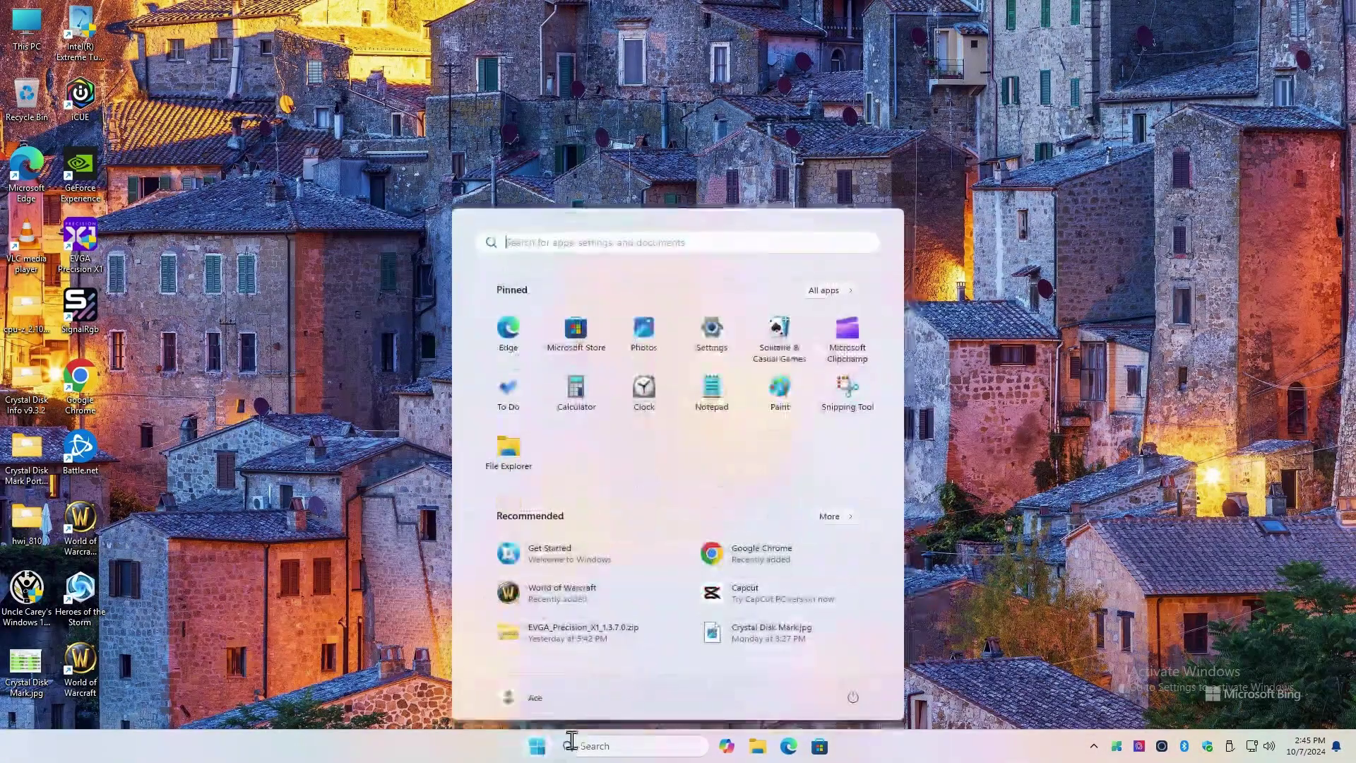
pyautogui.click(853, 699)
pyautogui.click(834, 666)
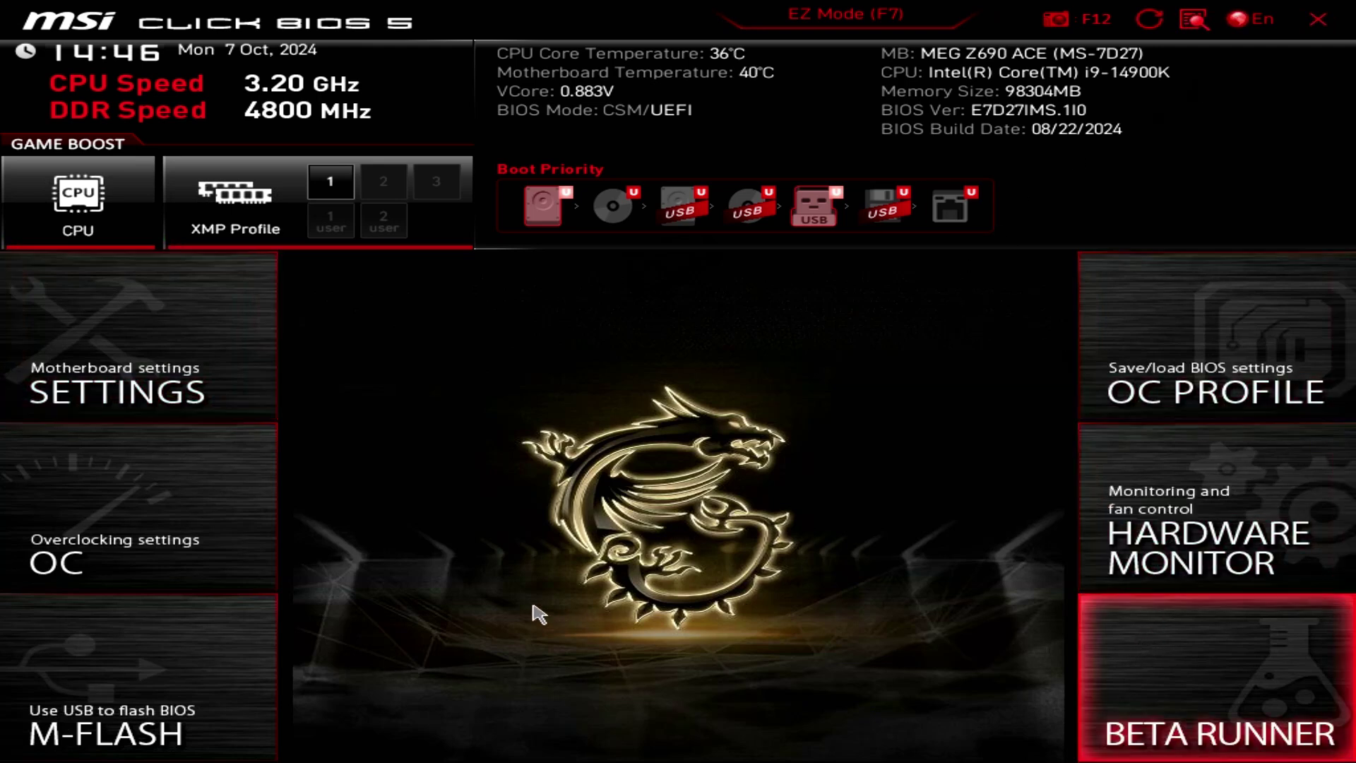
# Open the BIOS Settings > Save & Exit page to show the Boot Override entries for the SanDisk Extreme USB drive.
pyautogui.click(84, 342)
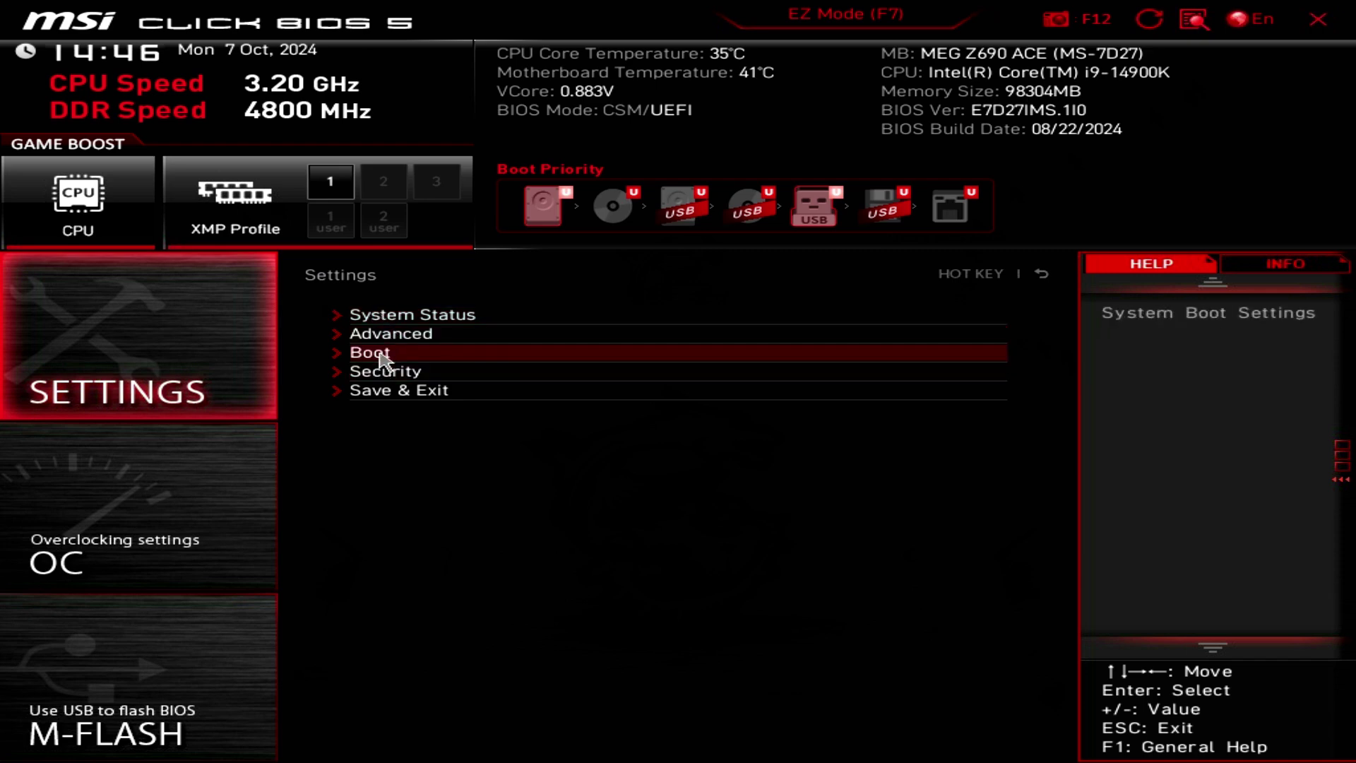
pyautogui.click(382, 394)
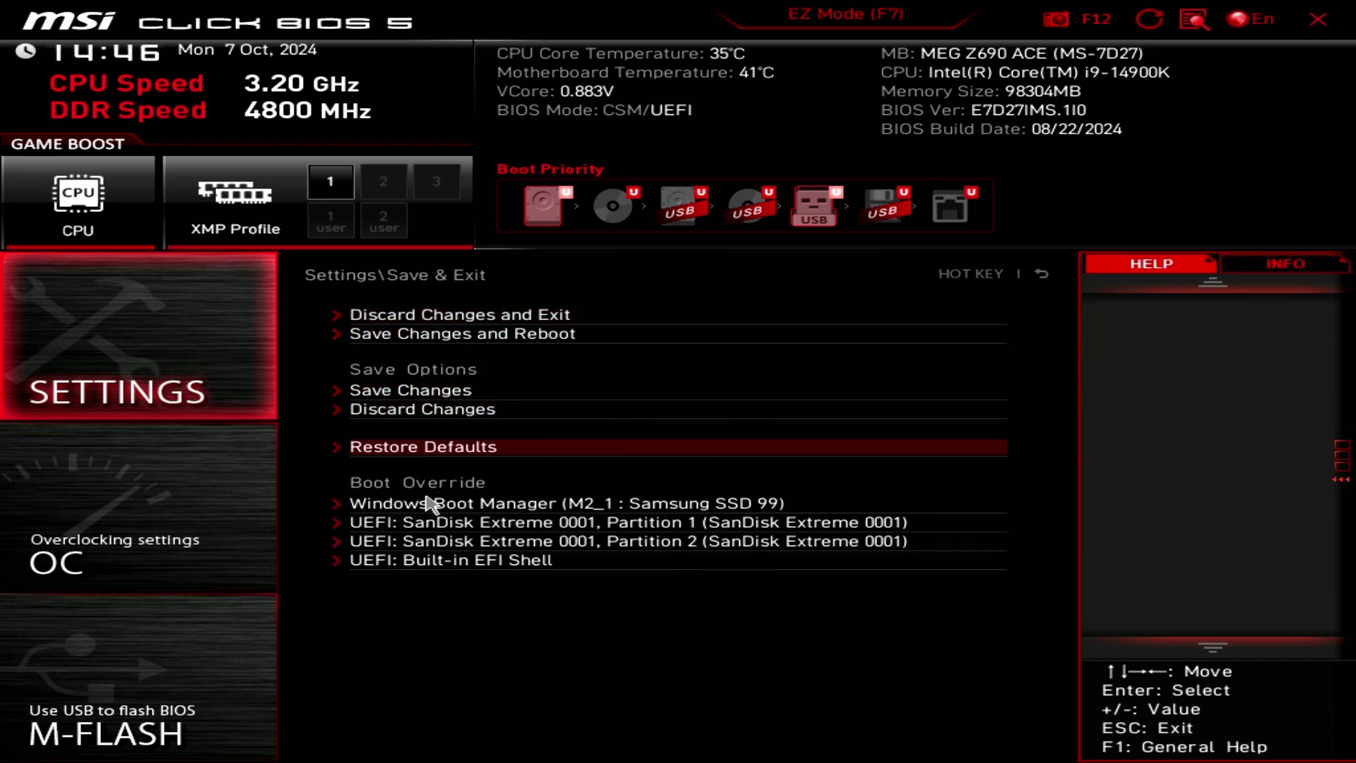